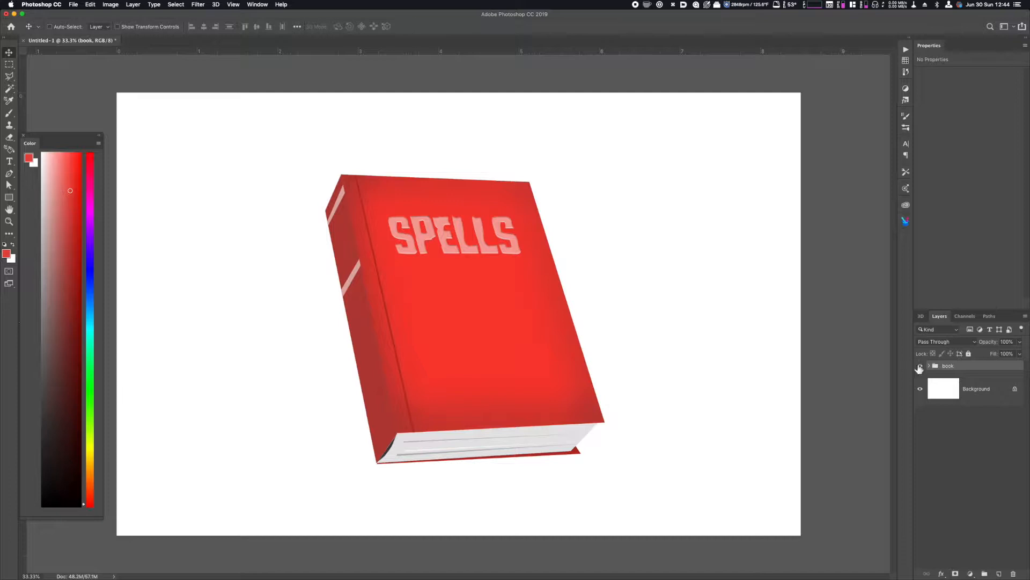
Add a new layer, draw a portrait rectangular selection about 2.54 by 3.57 in, fill it with red and deselect.
{"action": "key", "text": "shift+super+n"}
{"action": "key", "text": "shift+super+Return"}
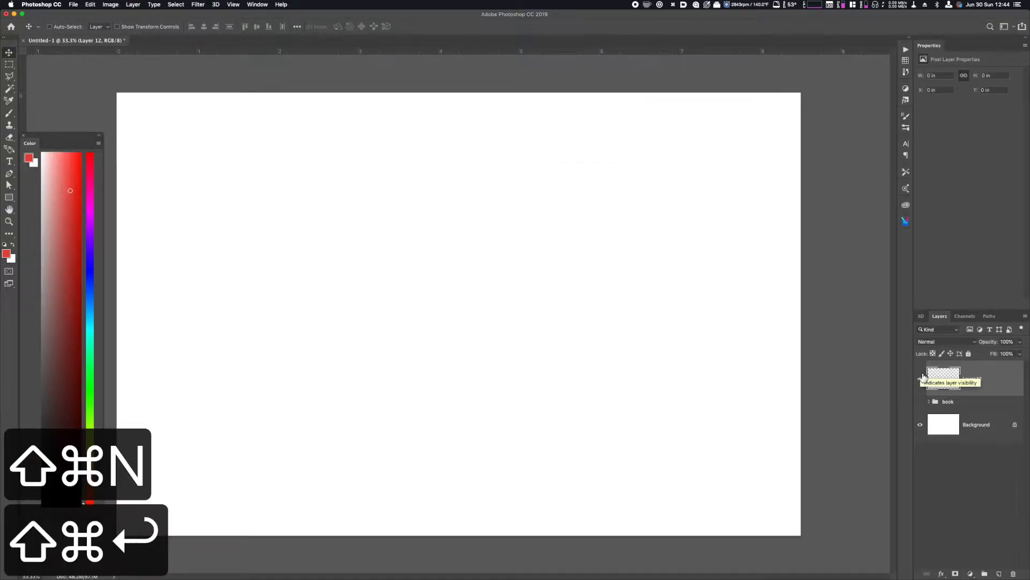
{"action": "key", "text": "m"}
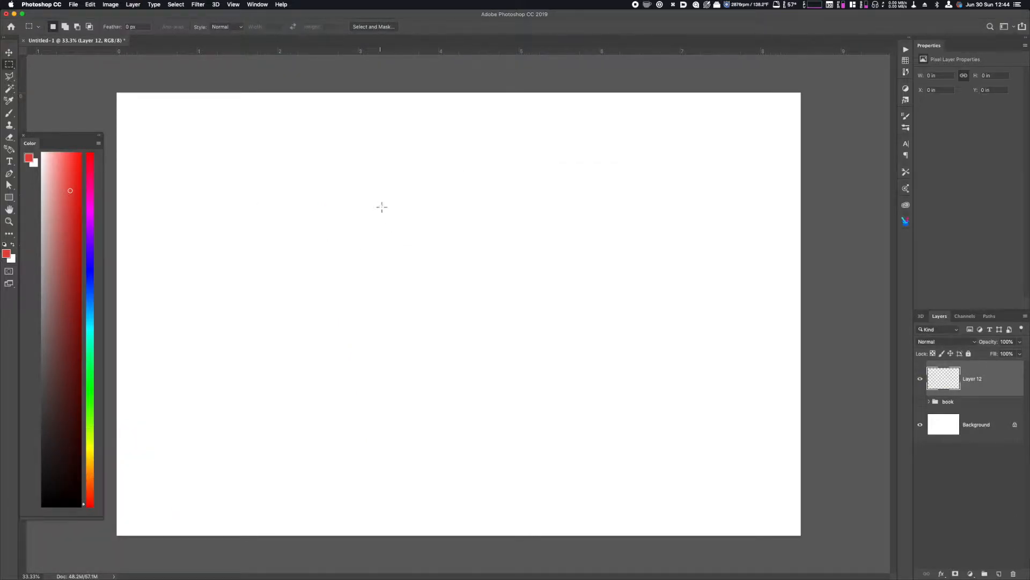
{"action": "left_click_drag", "start_coordinate": [366, 188], "coordinate": [566, 469]}
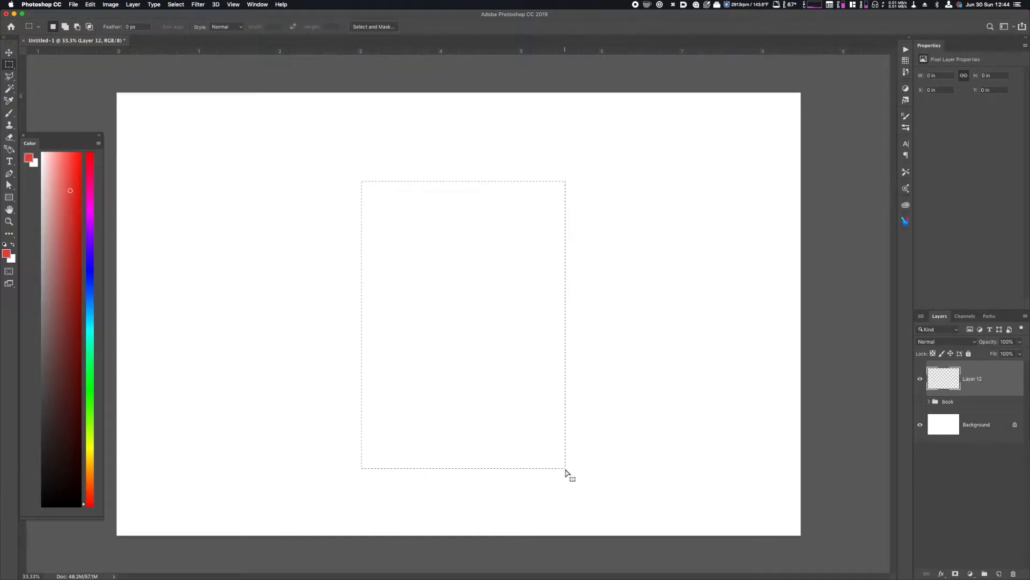
{"action": "left_click", "coordinate": [75, 168]}
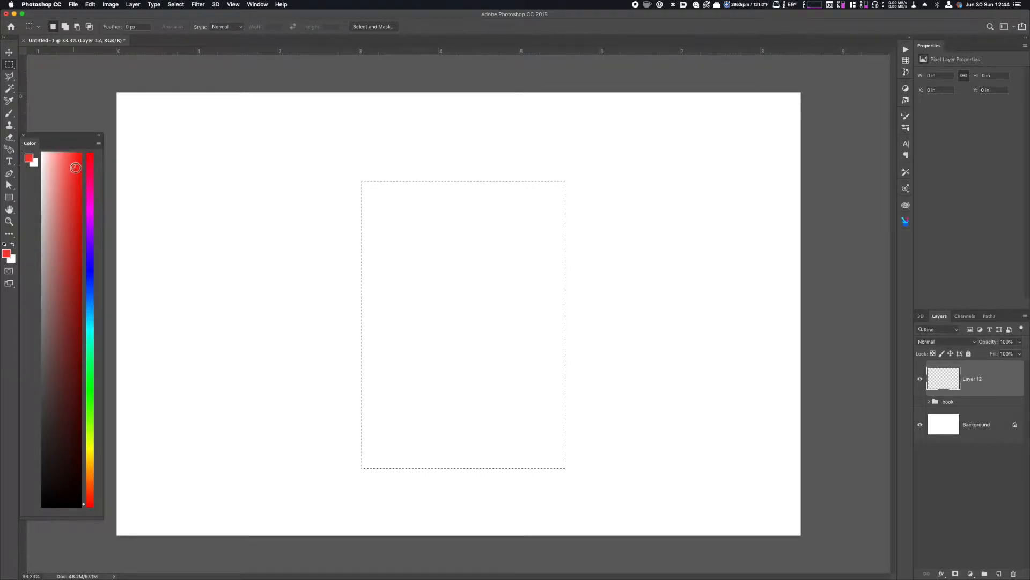
{"action": "key", "text": "alt+BackSpace"}
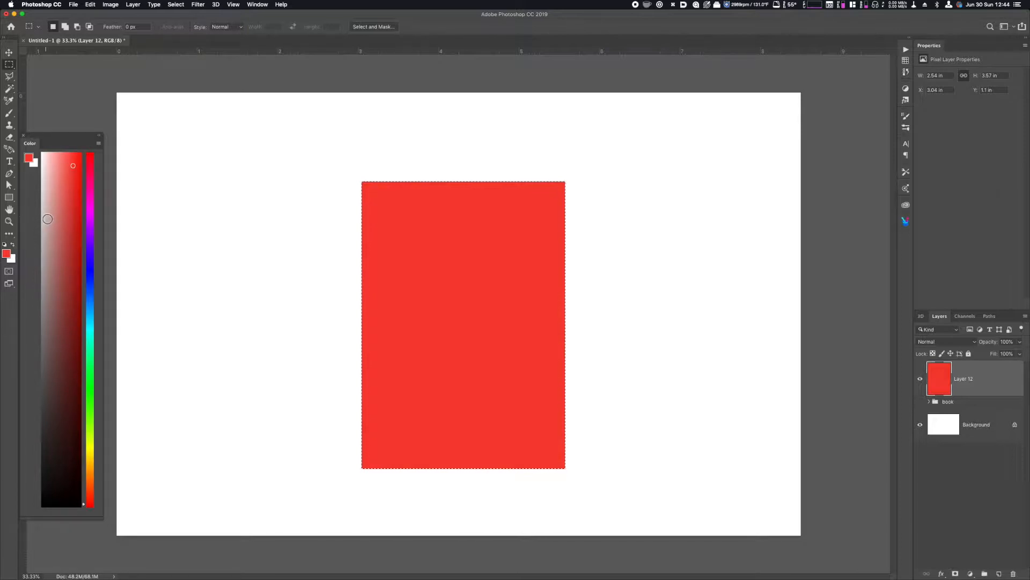
{"action": "key", "text": "super+d"}
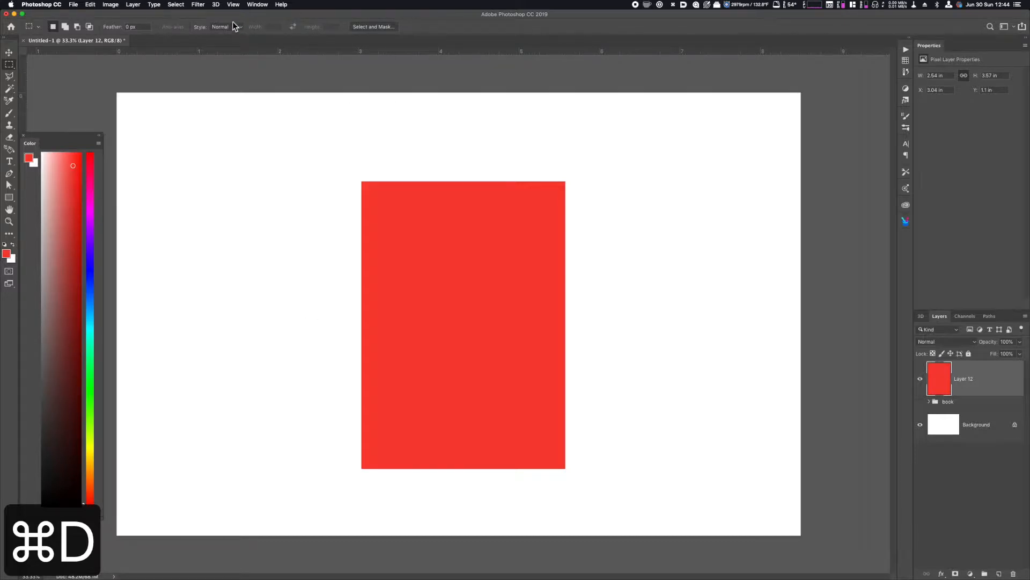
Create a 3D extrusion from the red rectangle layer and rotate it so the spine side and bottom face show.
{"action": "left_click", "coordinate": [216, 4]}
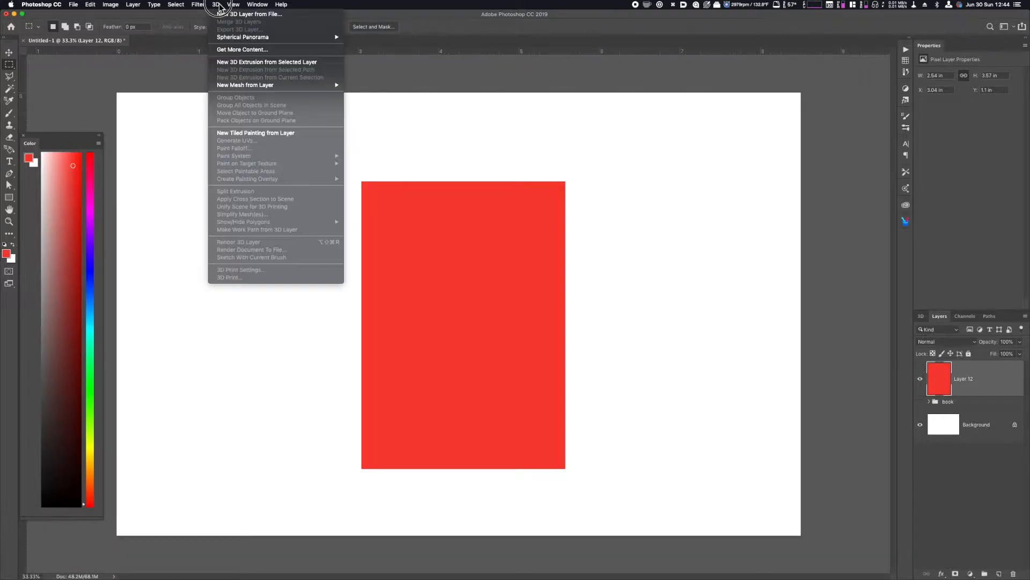
{"action": "left_click", "coordinate": [228, 63]}
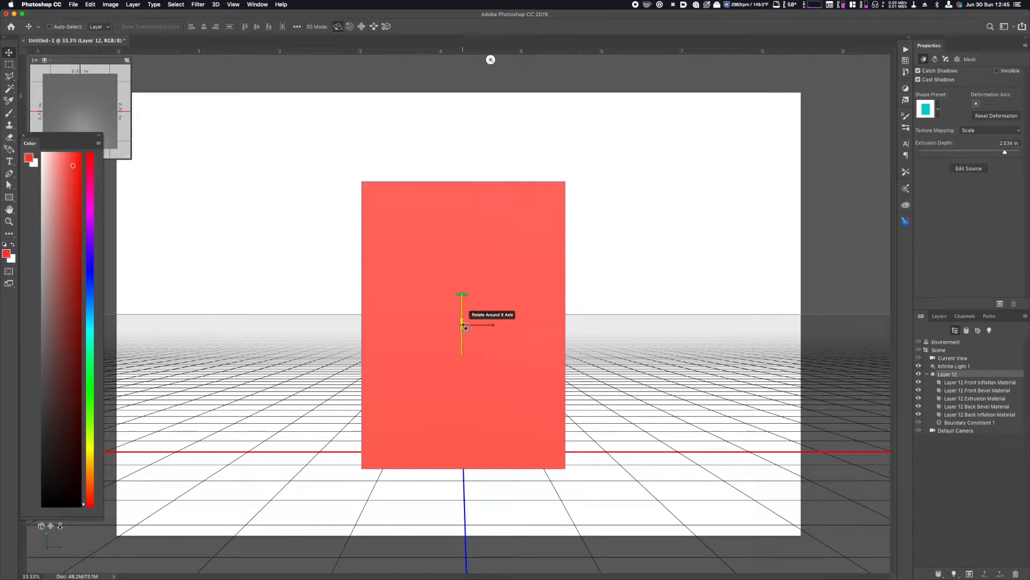
{"action": "left_click_drag", "start_coordinate": [466, 325], "coordinate": [559, 320]}
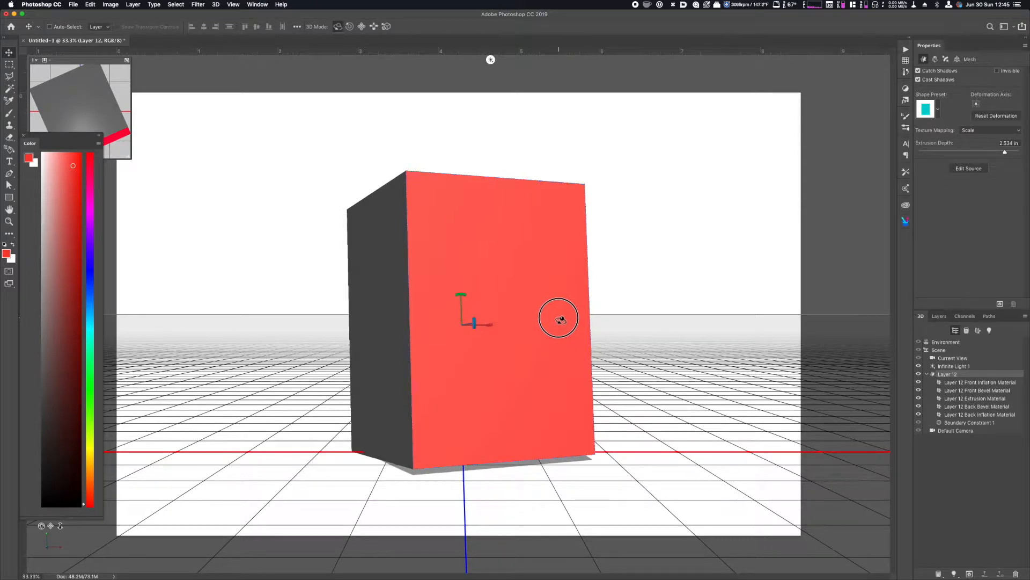
{"action": "left_click", "coordinate": [475, 312]}
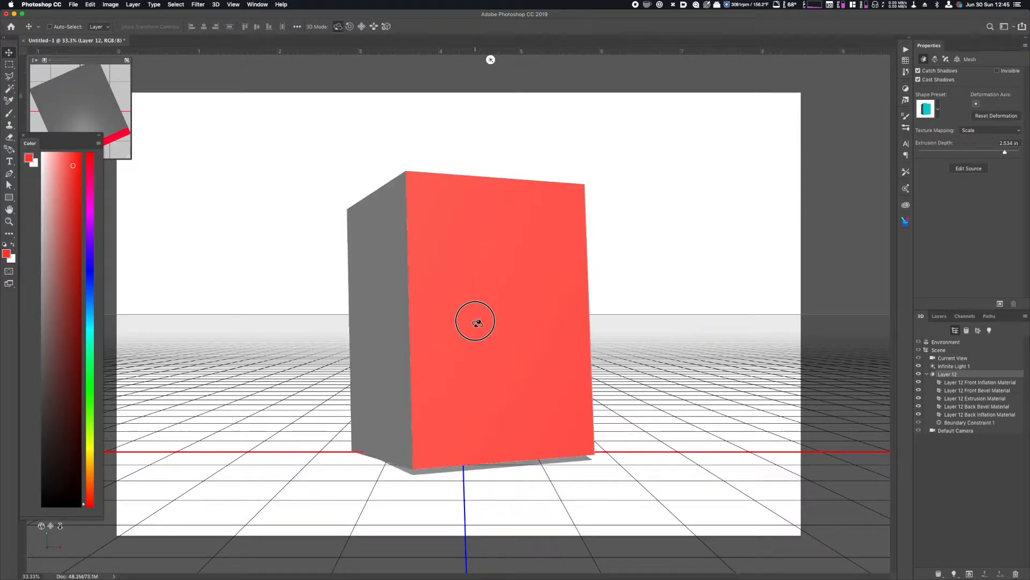
{"action": "left_click", "coordinate": [479, 309]}
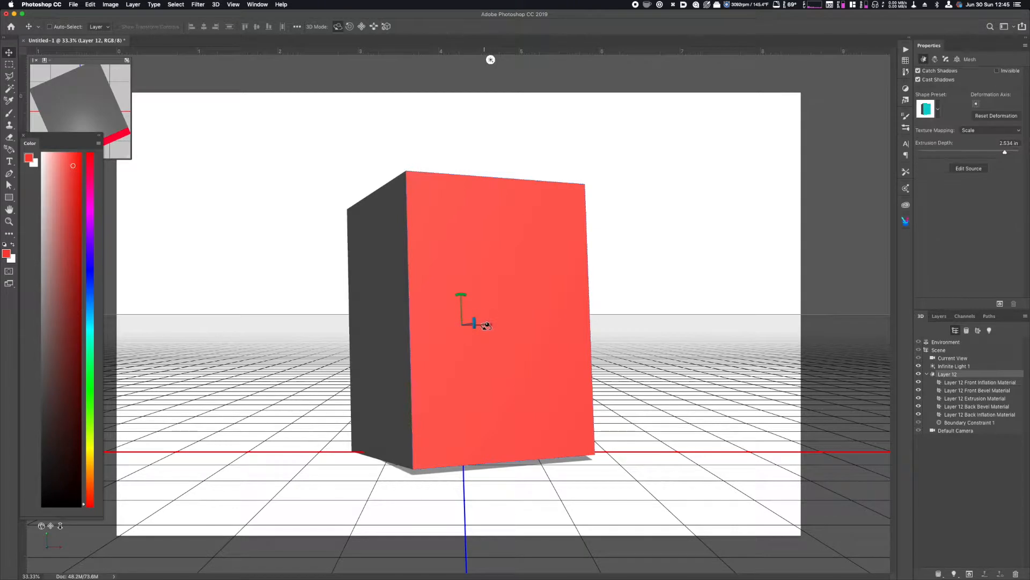
{"action": "left_click_drag", "start_coordinate": [461, 295], "coordinate": [460, 289]}
{"action": "mouse_move", "coordinate": [474, 323]}
{"action": "left_mouse_down"}
{"action": "mouse_move", "coordinate": [474, 298]}
{"action": "mouse_move", "coordinate": [474, 315]}
{"action": "left_mouse_up"}
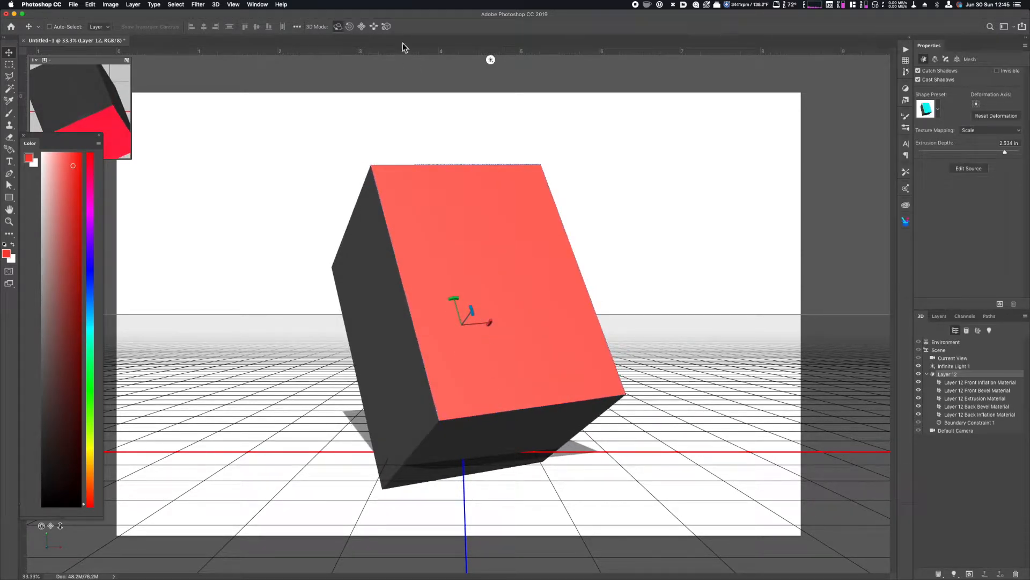
Scale the extruded box thinner along its depth to book thickness, and rasterize the 3D layer.
{"action": "left_click", "coordinate": [386, 26]}
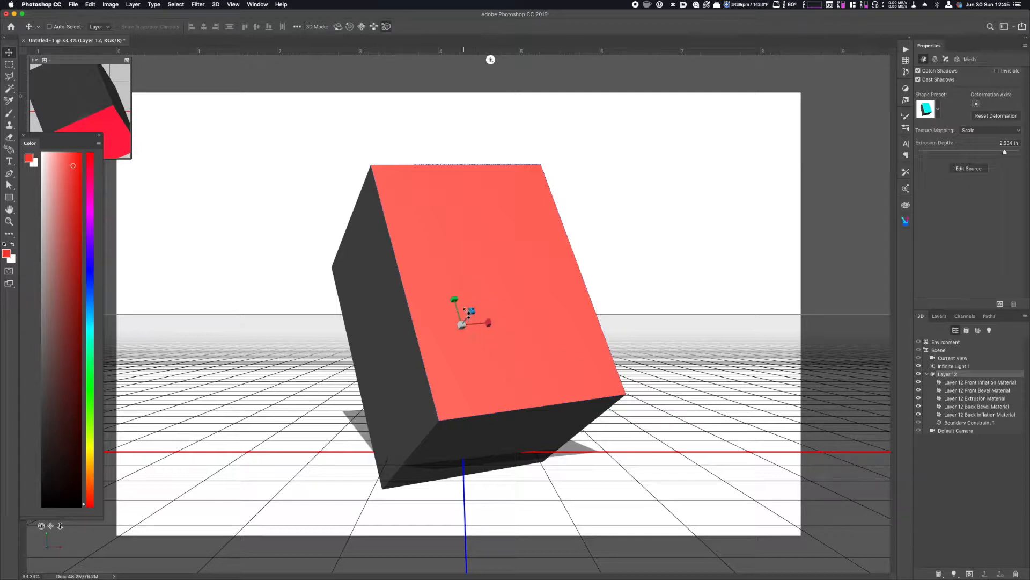
{"action": "mouse_move", "coordinate": [471, 311]}
{"action": "left_mouse_down"}
{"action": "mouse_move", "coordinate": [457, 346]}
{"action": "mouse_move", "coordinate": [476, 306]}
{"action": "mouse_move", "coordinate": [462, 322]}
{"action": "left_mouse_up"}
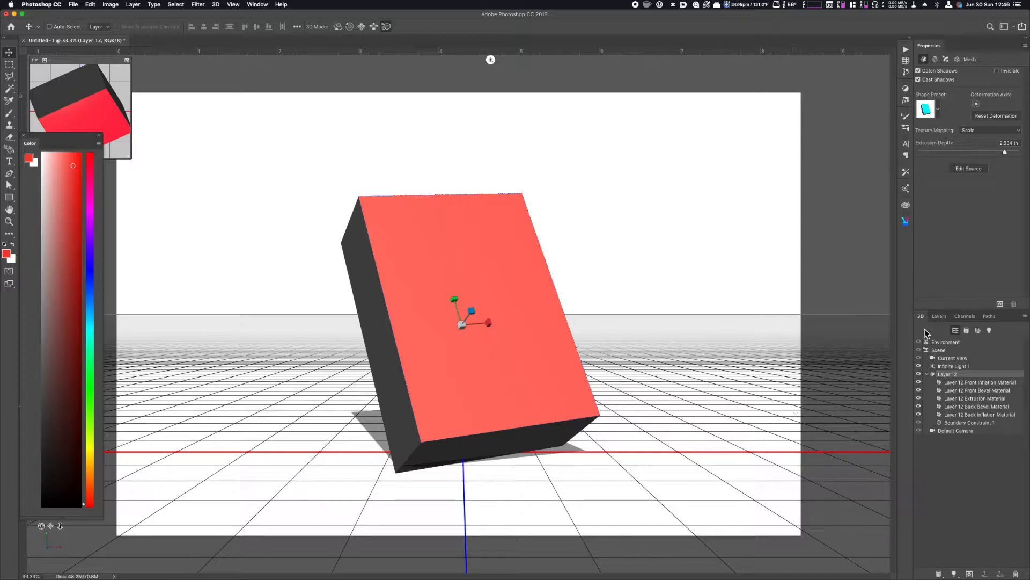
{"action": "left_click", "coordinate": [939, 320]}
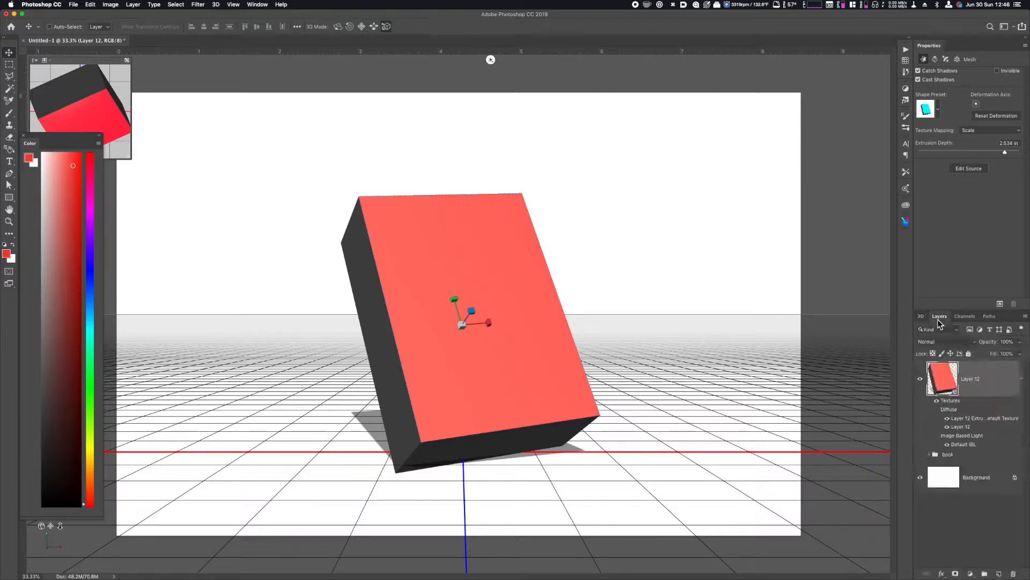
{"action": "right_click", "coordinate": [985, 387]}
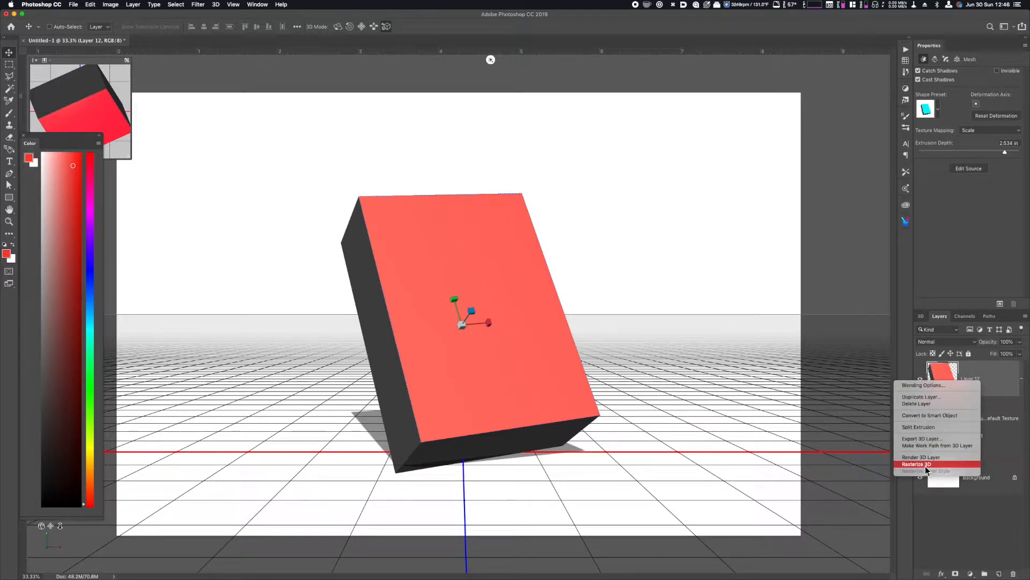
{"action": "left_click", "coordinate": [926, 464]}
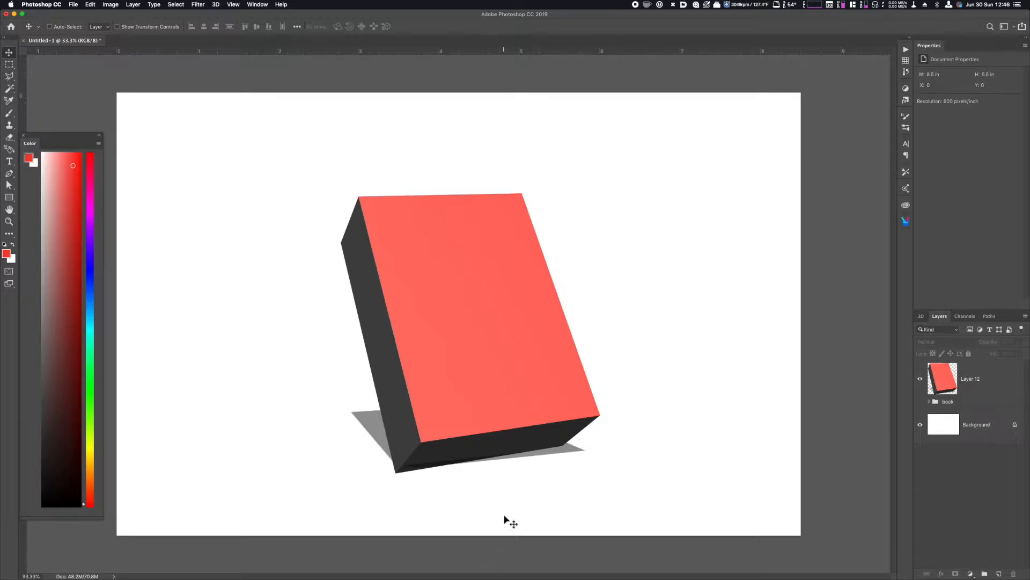
Select the box's front face on Layer 12 with the Magic Wand and add a new layer named front.
{"action": "key", "text": "w"}
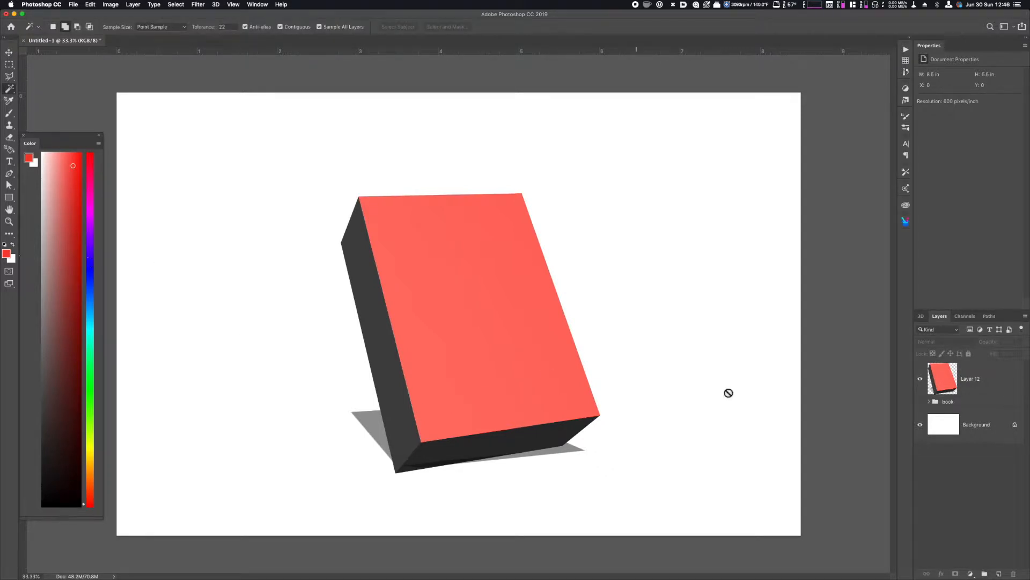
{"action": "left_click", "coordinate": [958, 391]}
{"action": "left_click", "coordinate": [488, 361]}
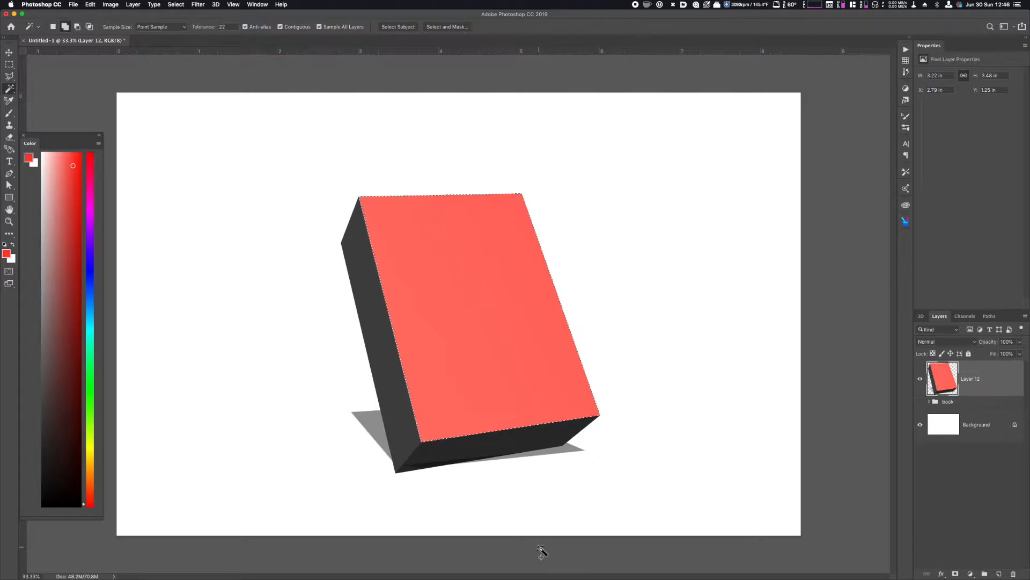
{"action": "key", "text": "shift+super+n"}
{"action": "key", "text": "shift+super+Return"}
{"action": "double_click", "coordinate": [973, 379]}
{"action": "type", "text": "front"}
{"action": "key", "text": "Return"}
Fill the front face selection with a bright red, deselect it and make Layer 12 active.
{"action": "left_click", "coordinate": [76, 158]}
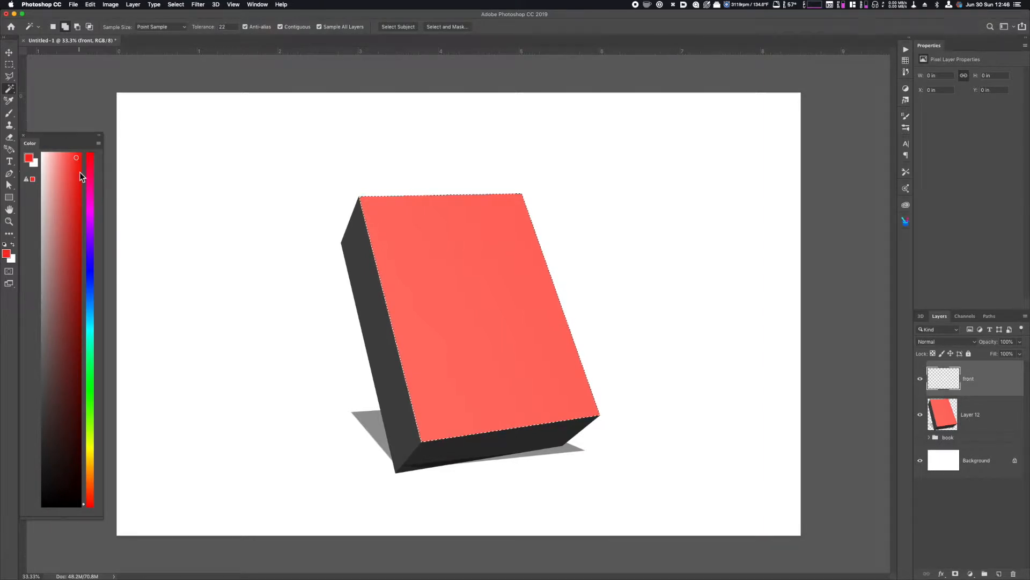
{"action": "key", "text": "alt+BackSpace"}
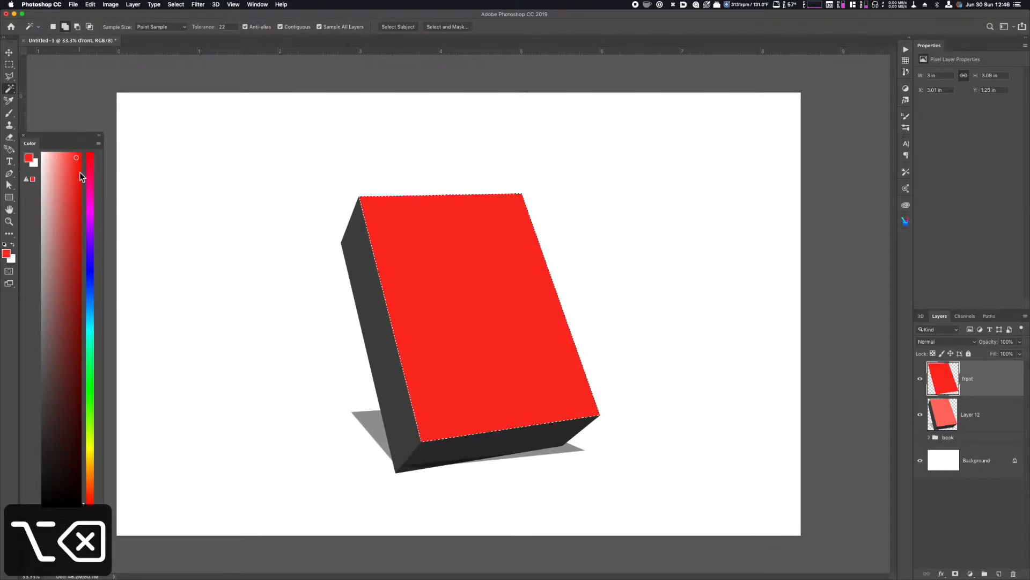
{"action": "key", "text": "super+d"}
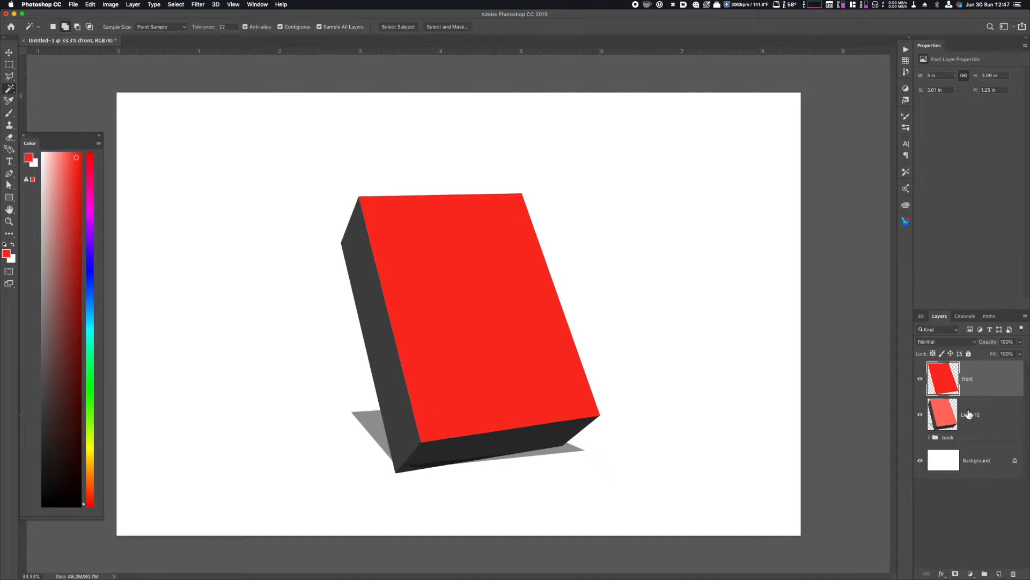
{"action": "left_click", "coordinate": [972, 417]}
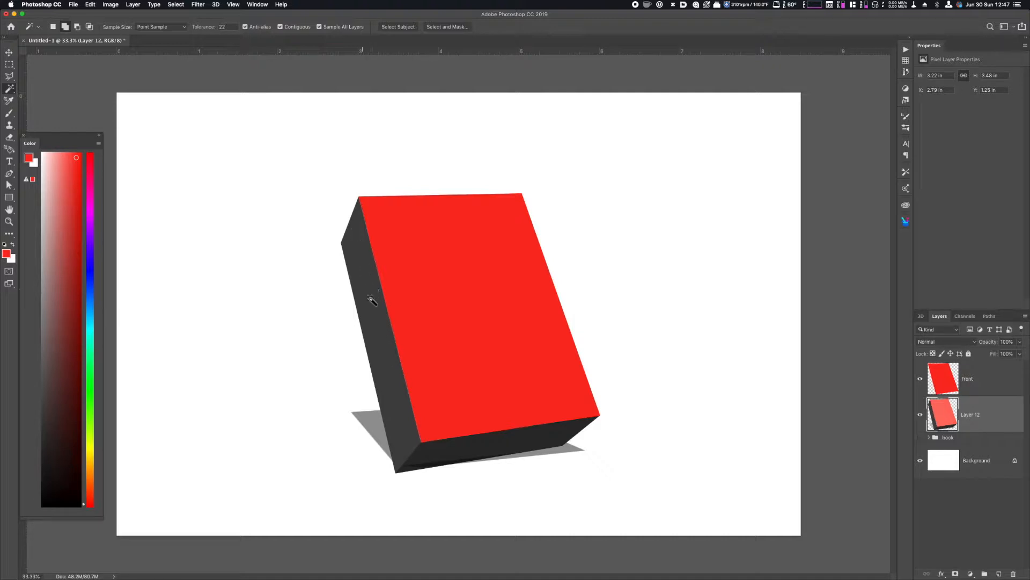
{"action": "left_click", "coordinate": [383, 346]}
{"action": "key", "text": "super+d"}
{"action": "left_click", "coordinate": [222, 27]}
{"action": "type", "text": "70"}
{"action": "left_click", "coordinate": [380, 344]}
{"action": "key", "text": "super+d"}
Select the dark spine face with the Magic Wand at tolerance 15 and add a new layer named spine.
{"action": "left_click", "coordinate": [213, 28]}
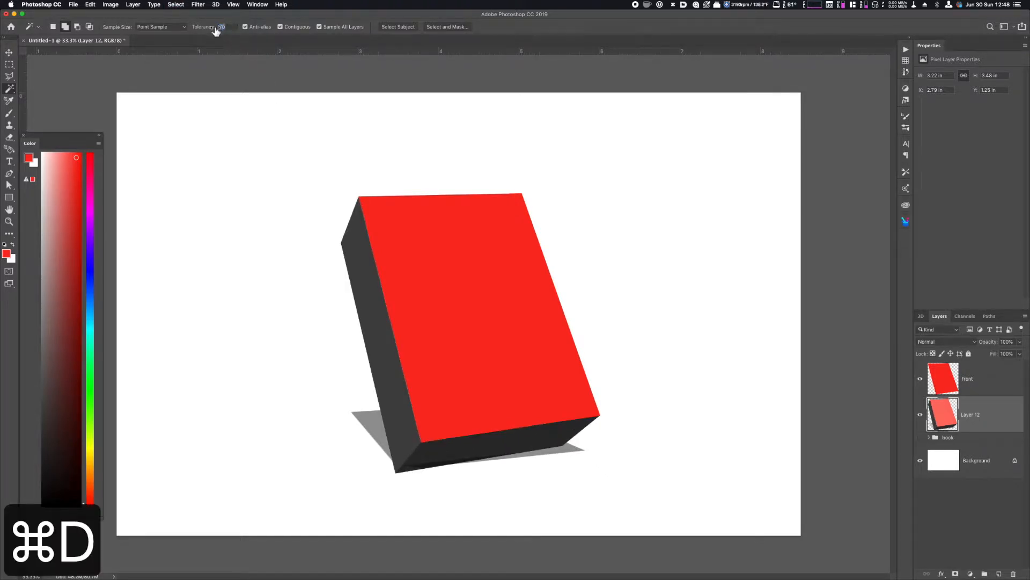
{"action": "type", "text": "15"}
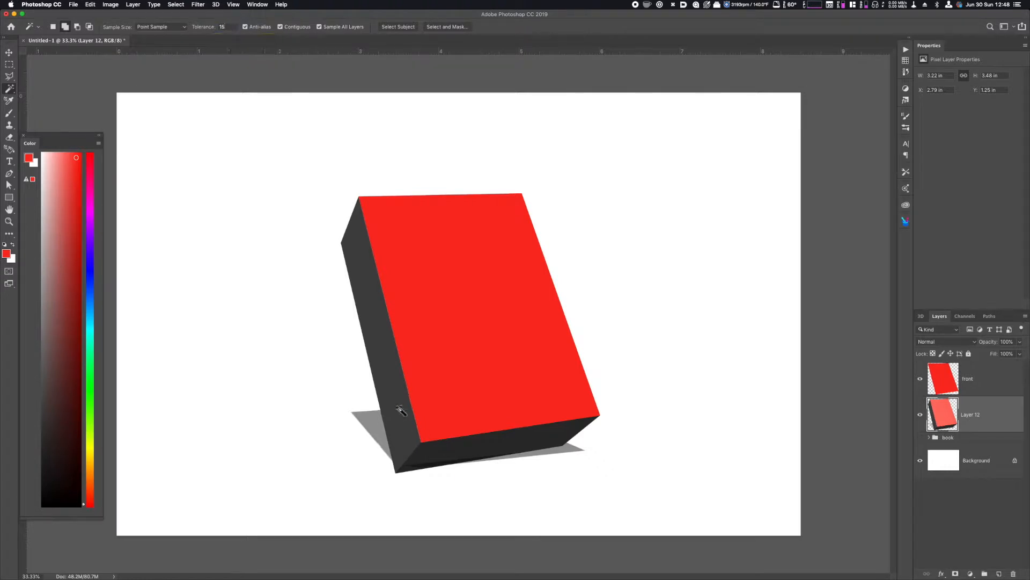
{"action": "left_click", "coordinate": [422, 456]}
{"action": "key", "text": "shift+super+n"}
{"action": "key", "text": "shift+super+Return"}
{"action": "double_click", "coordinate": [972, 414]}
{"action": "type", "text": "spine"}
{"action": "key", "text": "Return"}
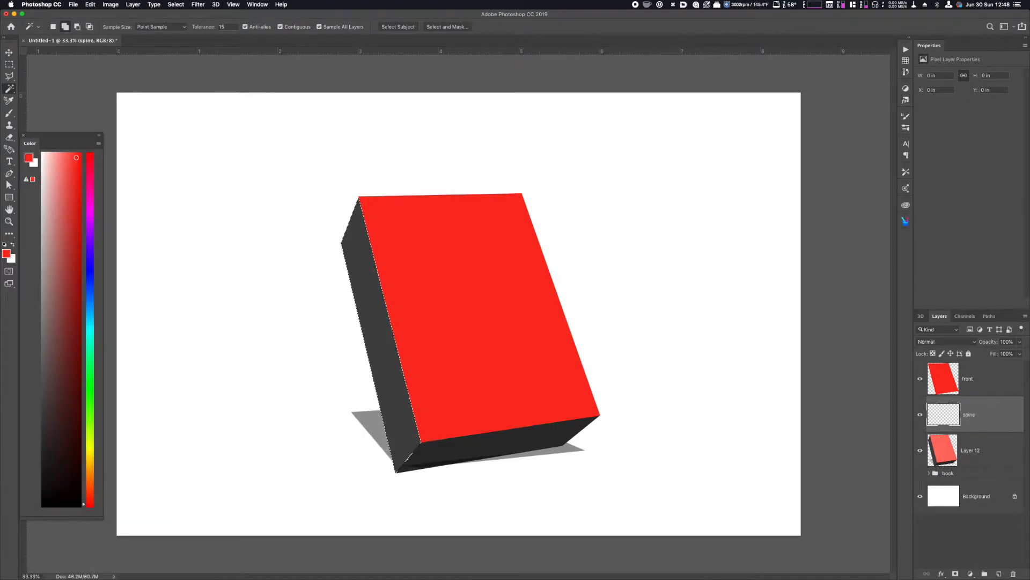
Fill the spine selection with a dark muted red and deselect it.
{"action": "left_click", "coordinate": [68, 272]}
{"action": "key", "text": "alt+BackSpace"}
{"action": "key", "text": "super+d"}
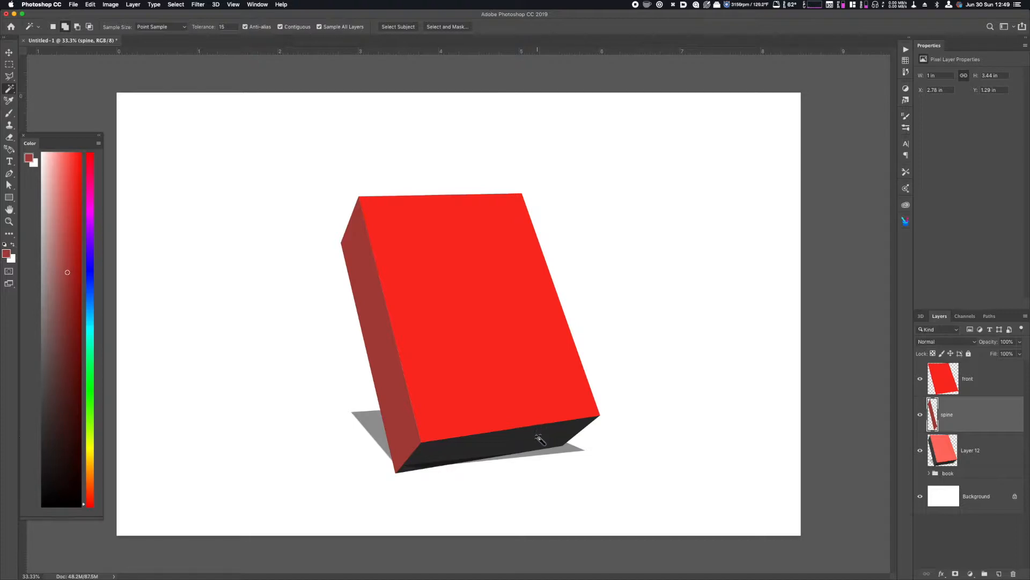
Add a new layer above the spine layer and name it pages.
{"action": "key", "text": "shift+super+n"}
{"action": "key", "text": "shift+super+Return"}
{"action": "double_click", "coordinate": [976, 416]}
{"action": "type", "text": "pages"}
{"action": "key", "text": "Return"}
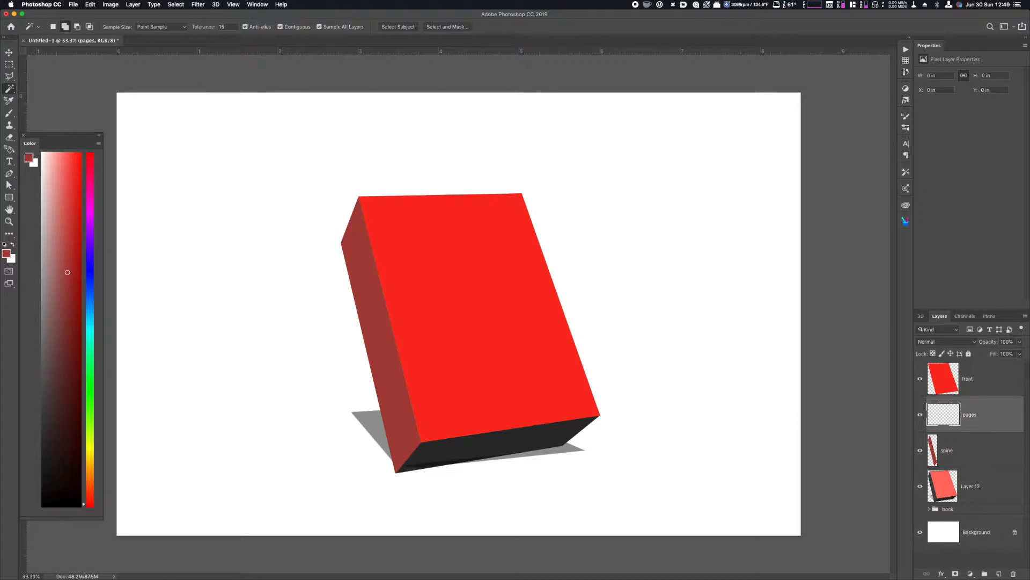
{"action": "left_click", "coordinate": [531, 436]}
{"action": "key", "text": "super+equal"}
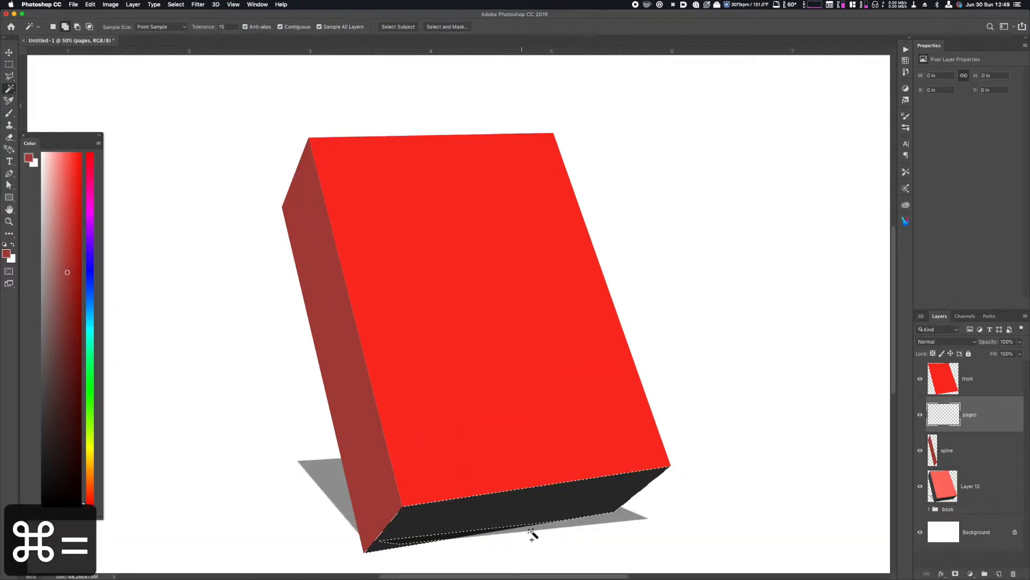
{"action": "left_click_drag", "start_coordinate": [613, 482], "coordinate": [623, 455]}
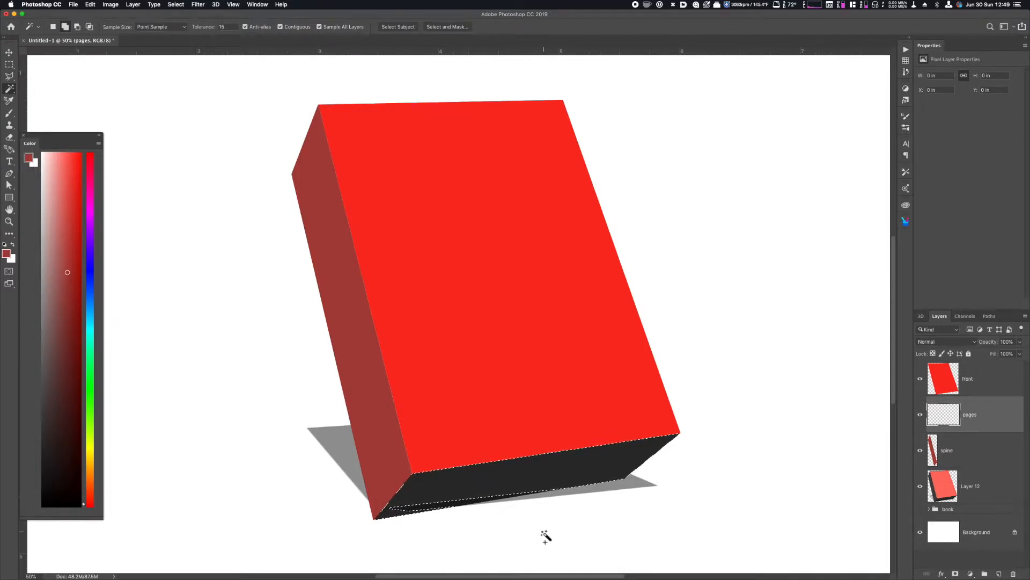
{"action": "key", "text": "super+d"}
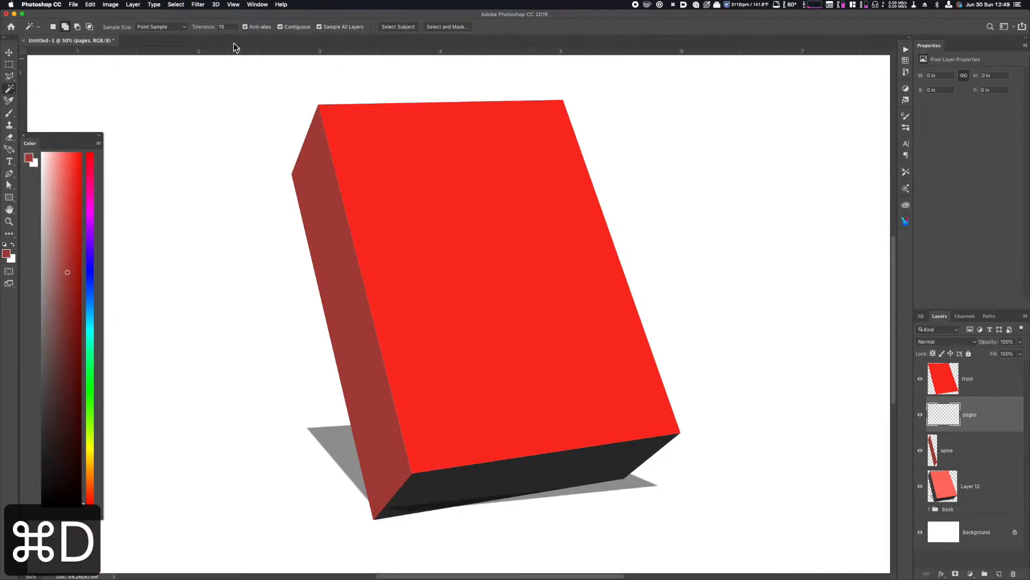
Select the whole bottom face with the Magic Wand at tolerance 40, fill it with light gray on the pages layer and deselect.
{"action": "left_click", "coordinate": [225, 27]}
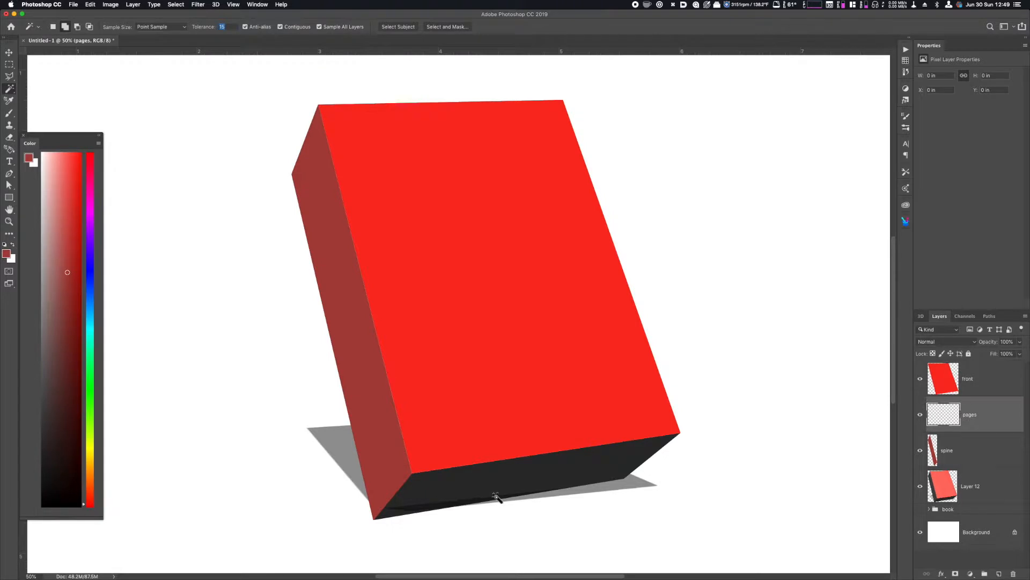
{"action": "type", "text": "40"}
{"action": "left_click", "coordinate": [42, 196]}
{"action": "key", "text": "alt+BackSpace"}
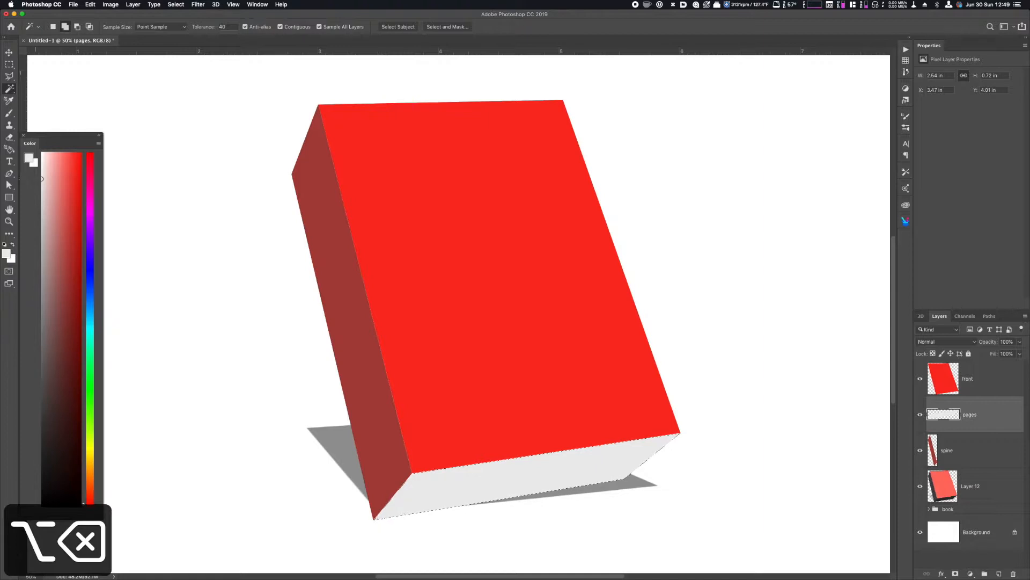
{"action": "key", "text": "super+d"}
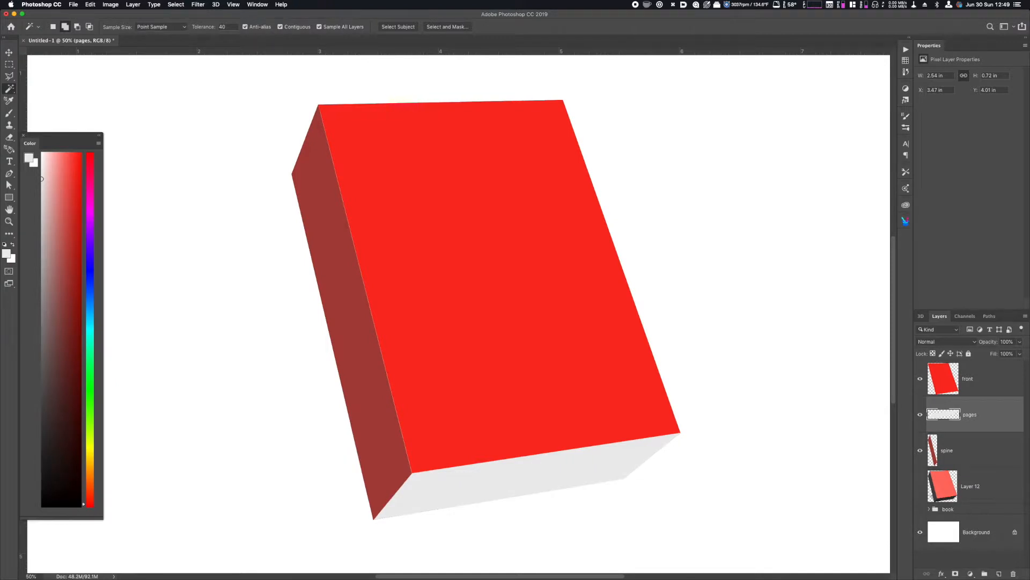
{"action": "key", "text": "super+minus"}
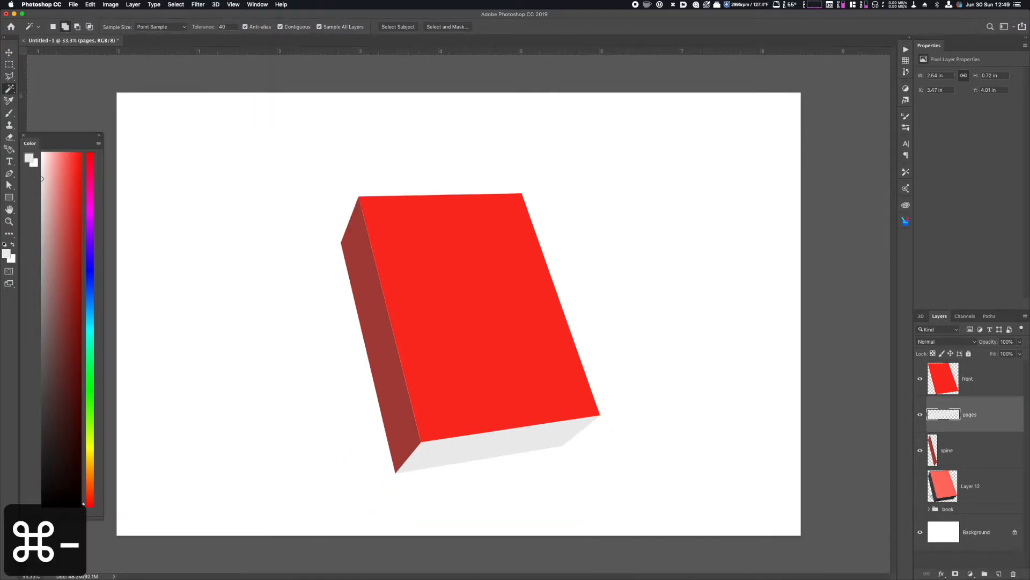
Add a new layer just above Layer 12 and outline a thin back-cover strip along the pages' lower edge with the Polygonal Lasso.
{"action": "left_click", "coordinate": [970, 486]}
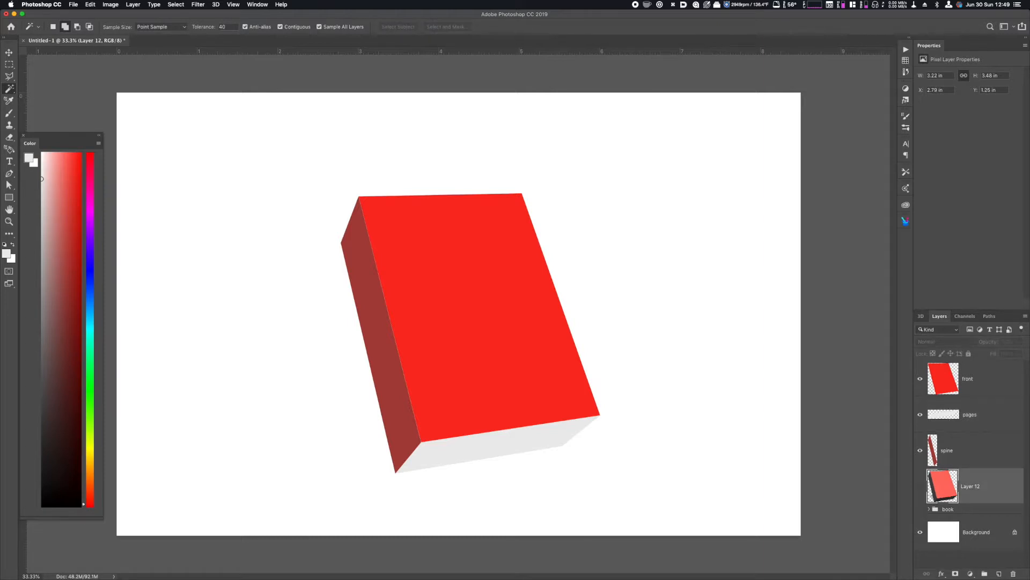
{"action": "key", "text": "shift+super+n"}
{"action": "key", "text": "shift+super+Return"}
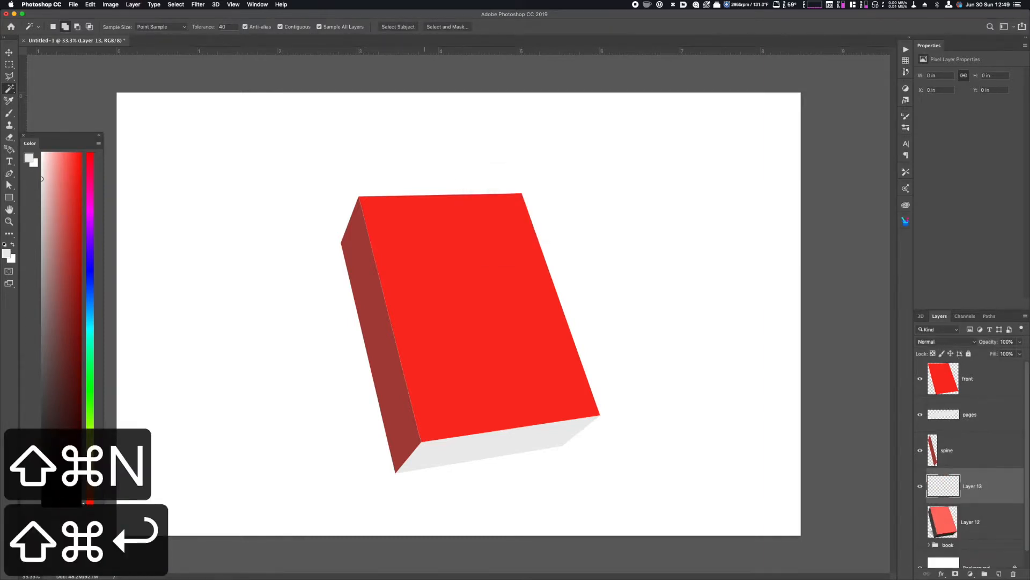
{"action": "key", "text": "l"}
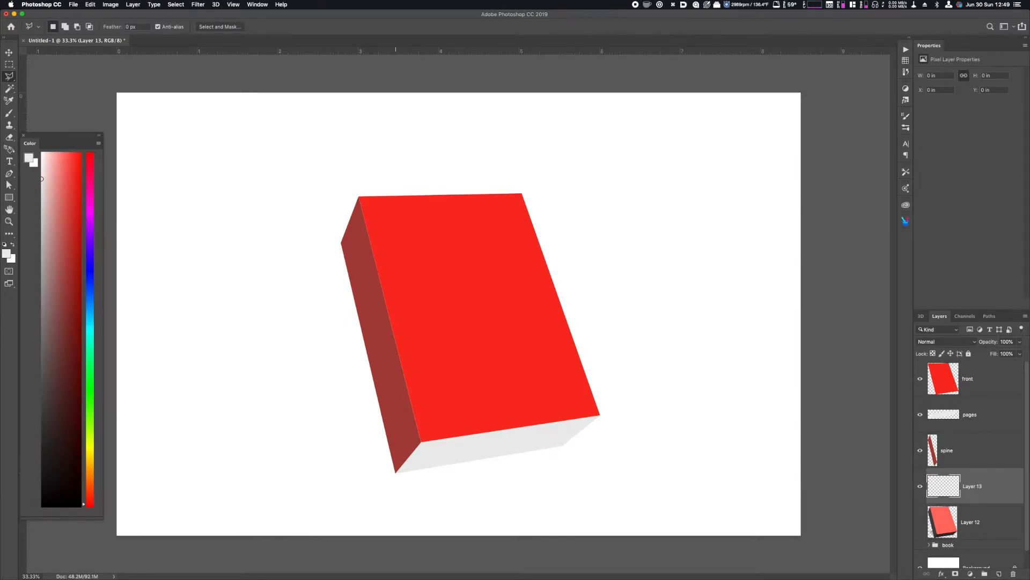
{"action": "left_click", "coordinate": [396, 473]}
{"action": "left_click", "coordinate": [566, 439]}
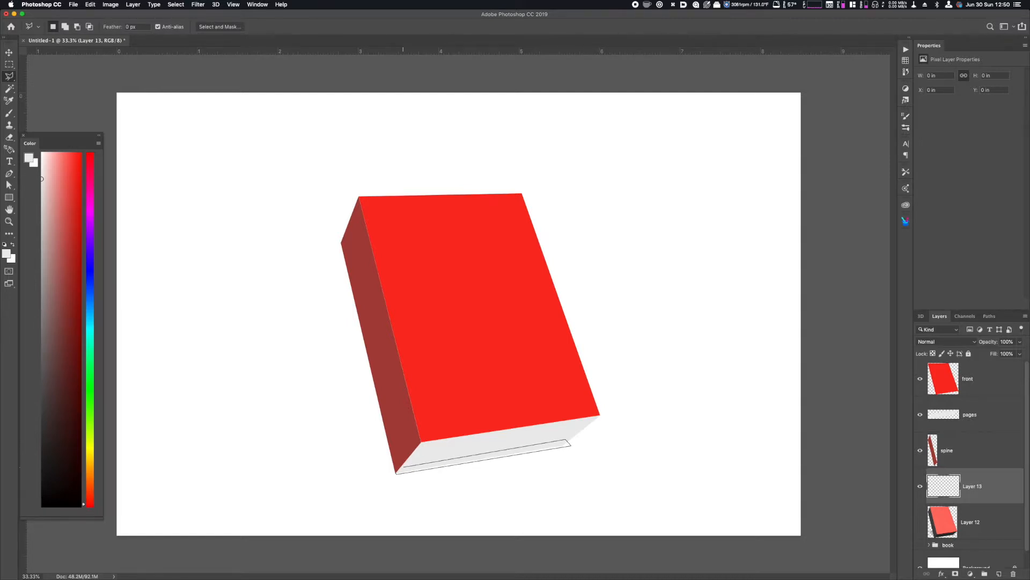
{"action": "left_click", "coordinate": [397, 473]}
Fill the back-cover strip selection with a dark red and deselect it.
{"action": "left_click", "coordinate": [72, 240]}
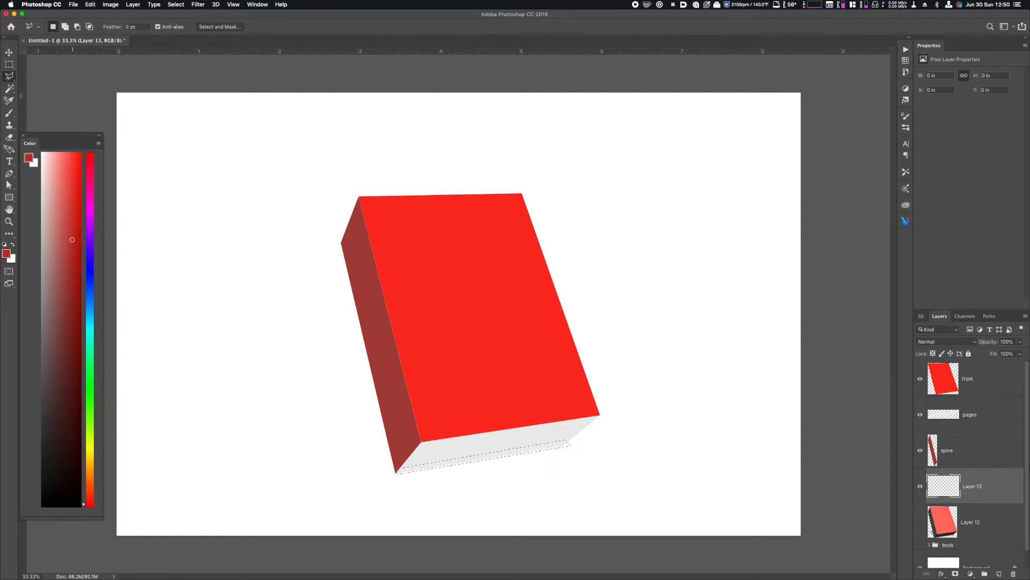
{"action": "key", "text": "alt+BackSpace"}
{"action": "key", "text": "super+d"}
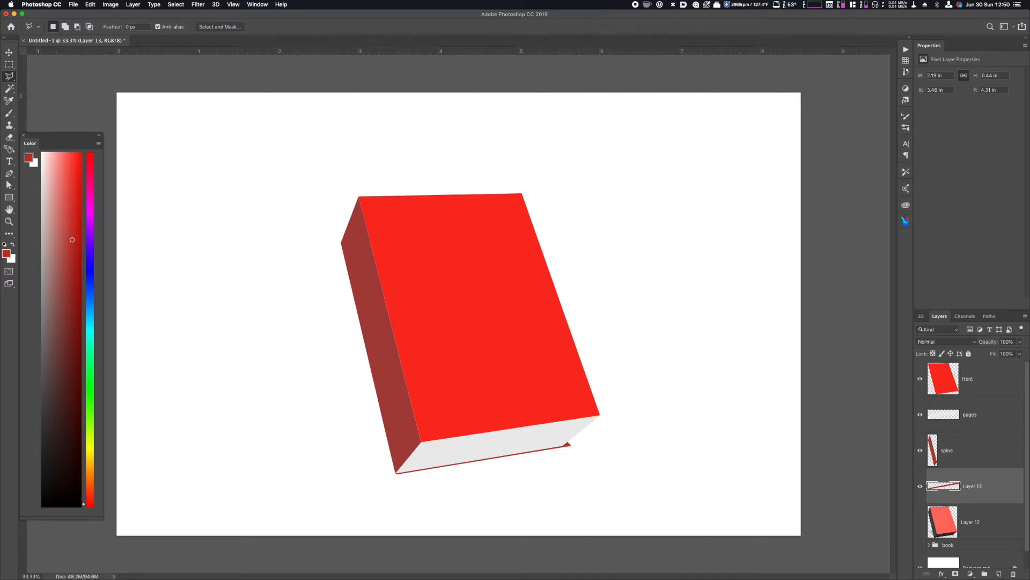
On the pages layer, draw a closed curved Pen path along the edge next to the spine and convert it to a selection.
{"action": "left_click", "coordinate": [974, 414]}
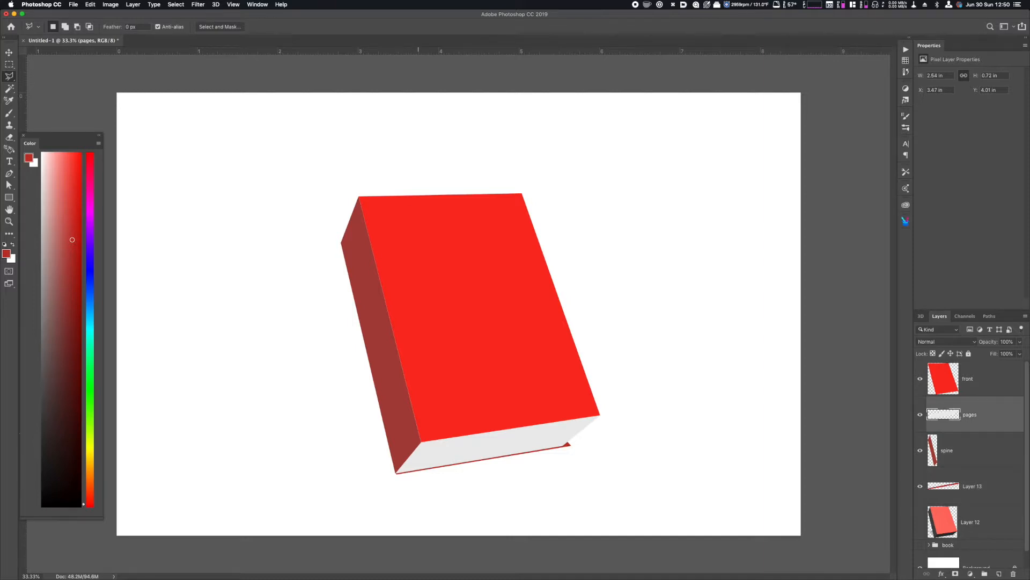
{"action": "key", "text": "super+equal"}
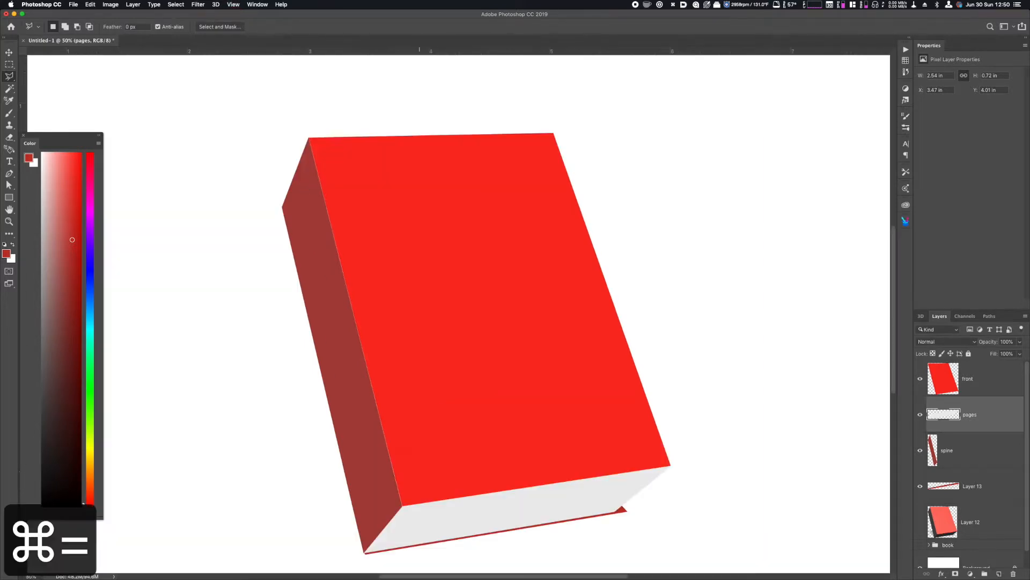
{"action": "left_click_drag", "start_coordinate": [403, 472], "coordinate": [508, 395]}
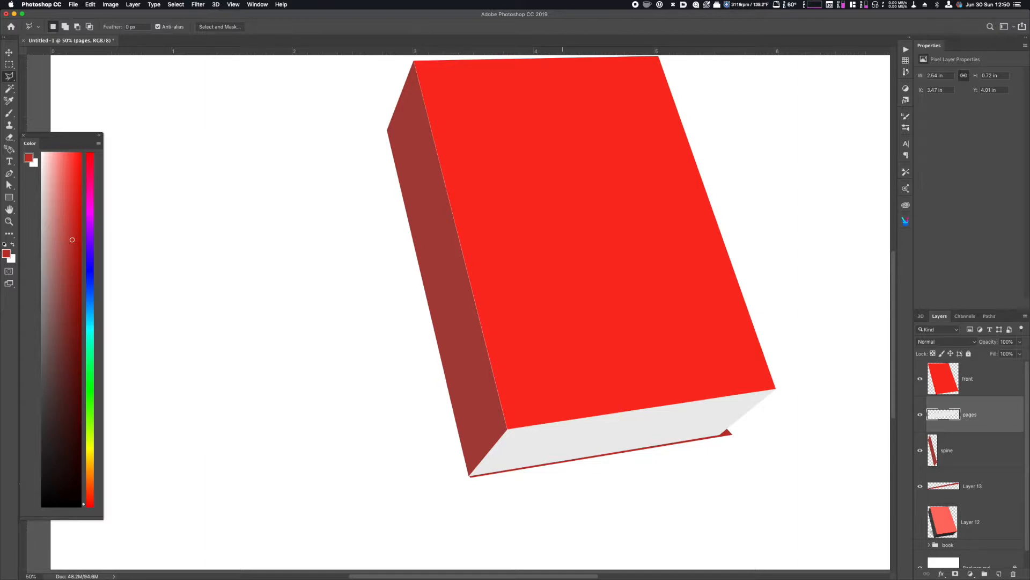
{"action": "key", "text": "p"}
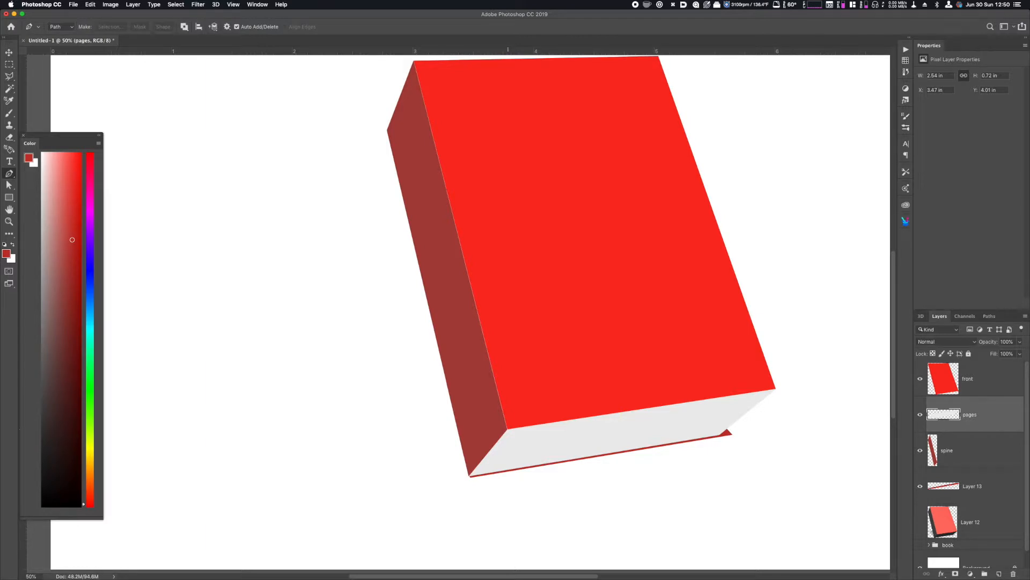
{"action": "left_click", "coordinate": [507, 429]}
{"action": "left_click_drag", "start_coordinate": [498, 453], "coordinate": [496, 456]}
{"action": "left_click", "coordinate": [475, 473]}
{"action": "left_click", "coordinate": [472, 475]}
{"action": "left_click", "coordinate": [507, 429]}
{"action": "left_click", "coordinate": [110, 27]}
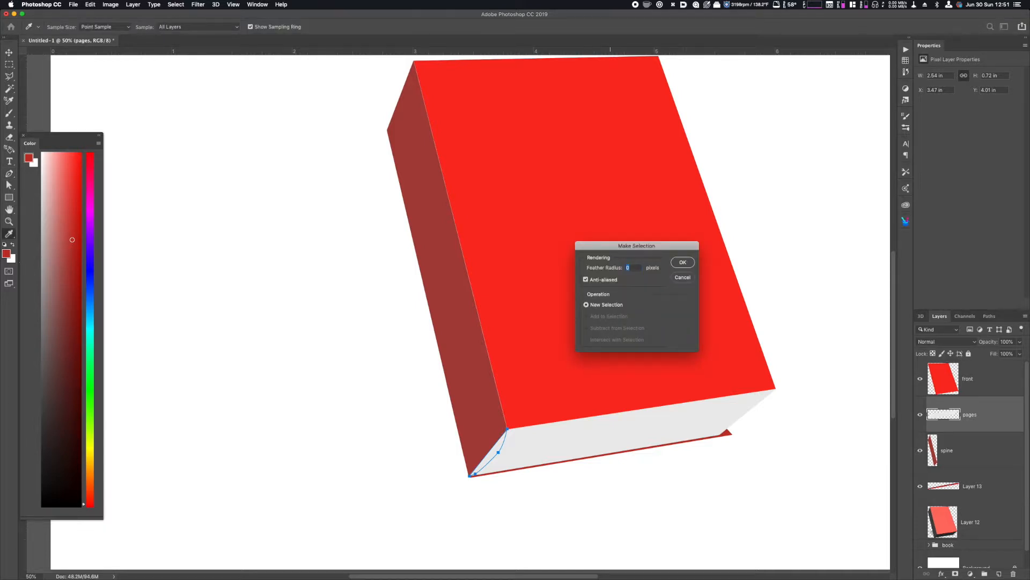
{"action": "key", "text": "Return"}
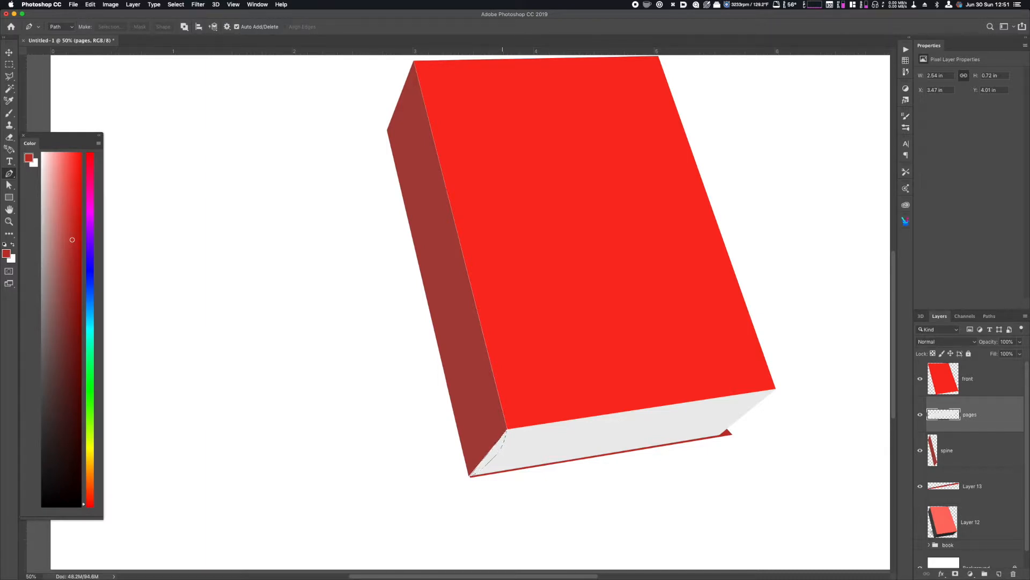
Copy the curved selection to a new layer and darken it with Hue/Saturation at lightness -73.
{"action": "key", "text": "super+j"}
{"action": "key", "text": "super+u"}
{"action": "left_click_drag", "start_coordinate": [706, 295], "coordinate": [678, 296]}
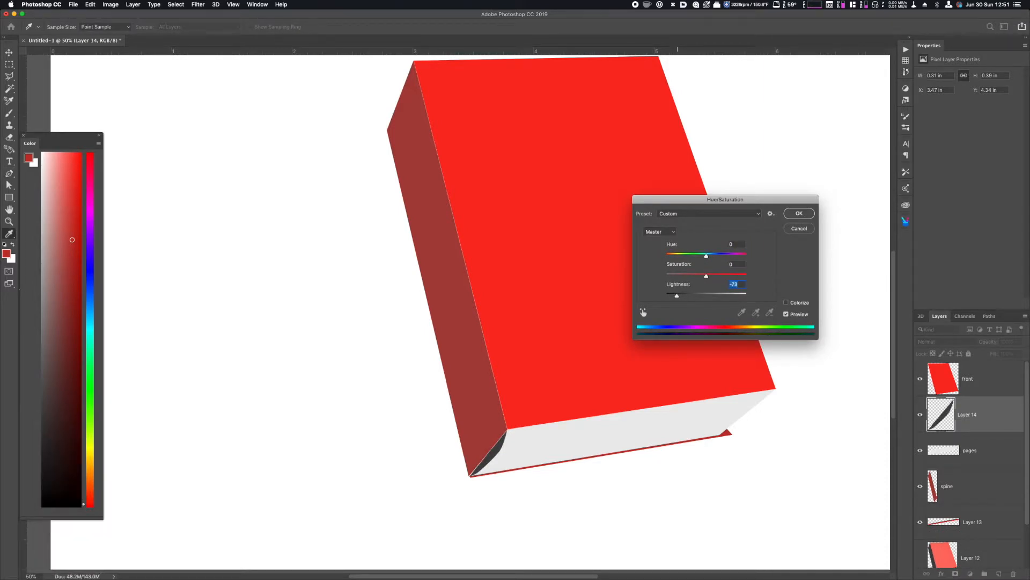
{"action": "key", "text": "Return"}
{"action": "key", "text": "p"}
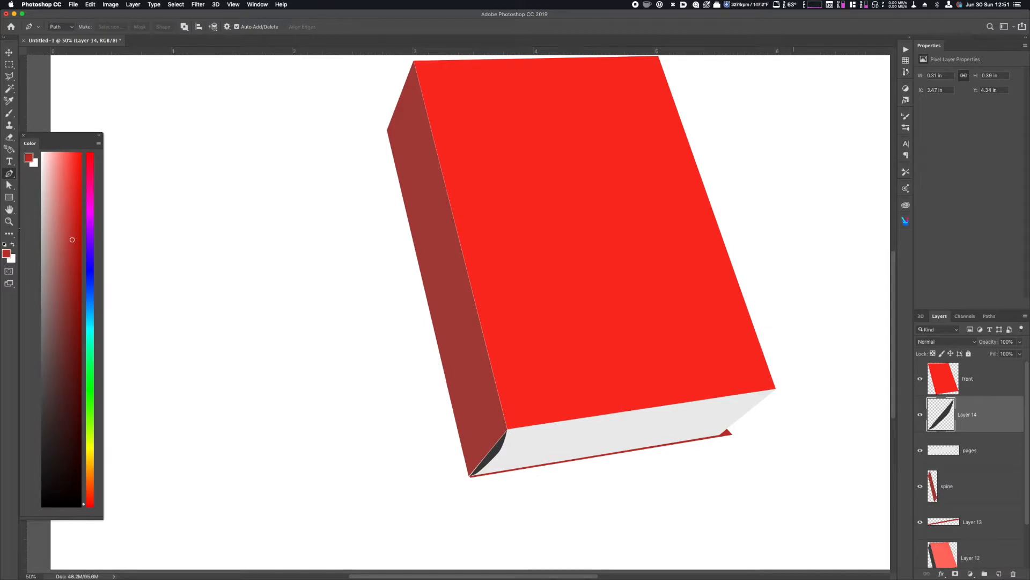
Switch to the Move tool and select the front layer.
{"action": "key", "text": "super+minus"}
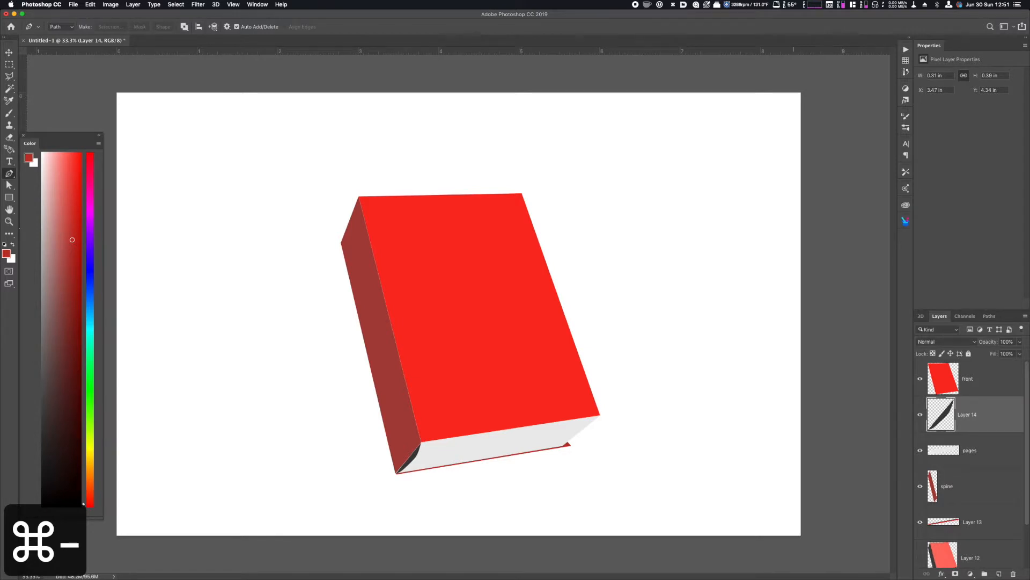
{"action": "key", "text": "v"}
{"action": "key", "text": "super+equal"}
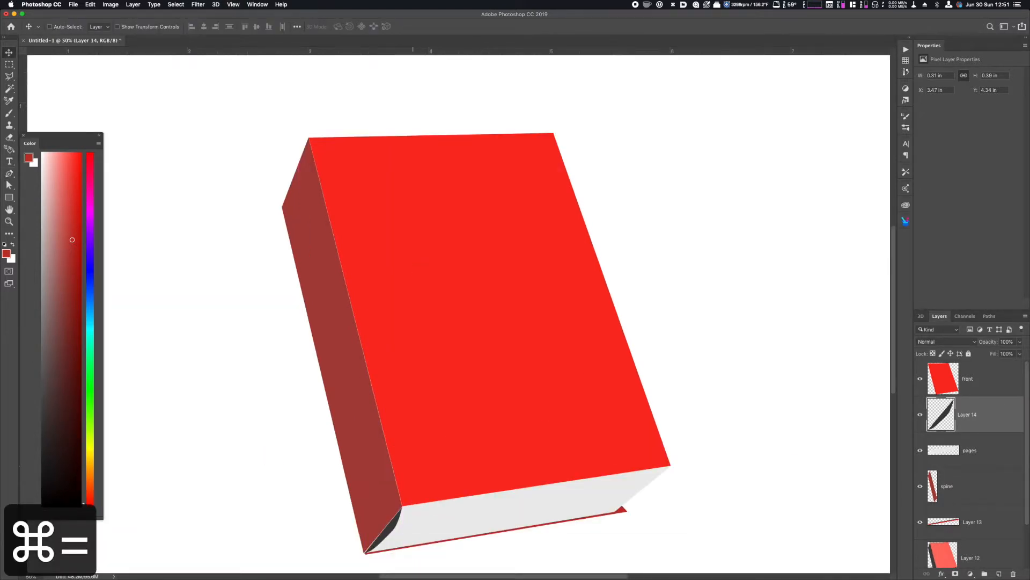
{"action": "scroll", "coordinate": [464, 314], "scroll_direction": "left", "scroll_amount": 2}
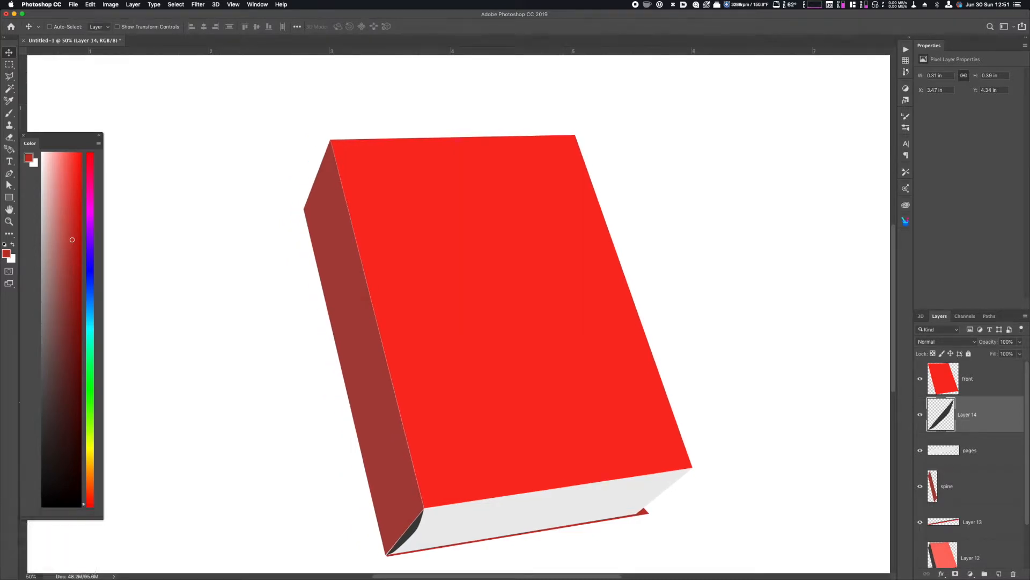
{"action": "left_click", "coordinate": [977, 379]}
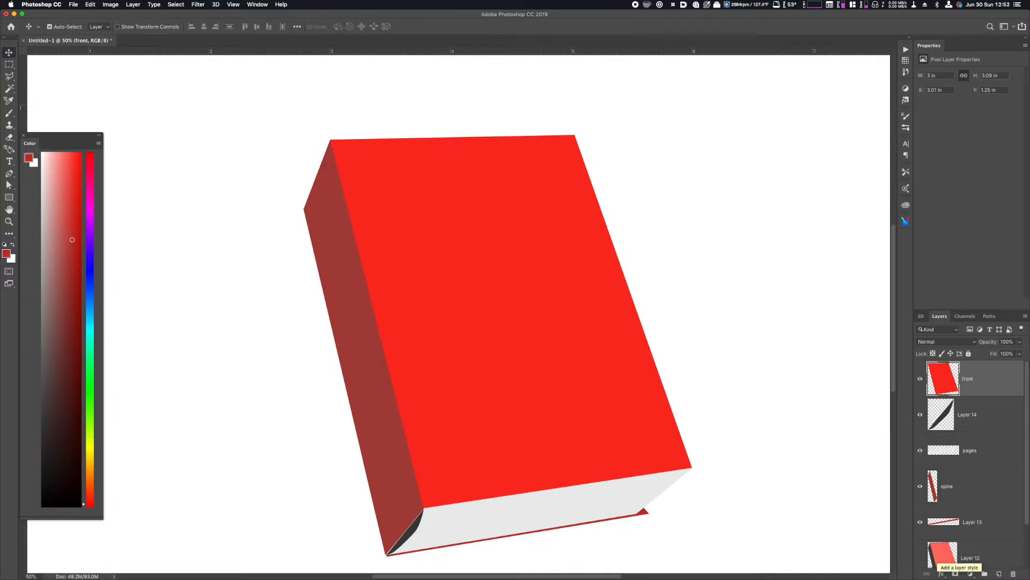
{"action": "key", "text": "super+minus"}
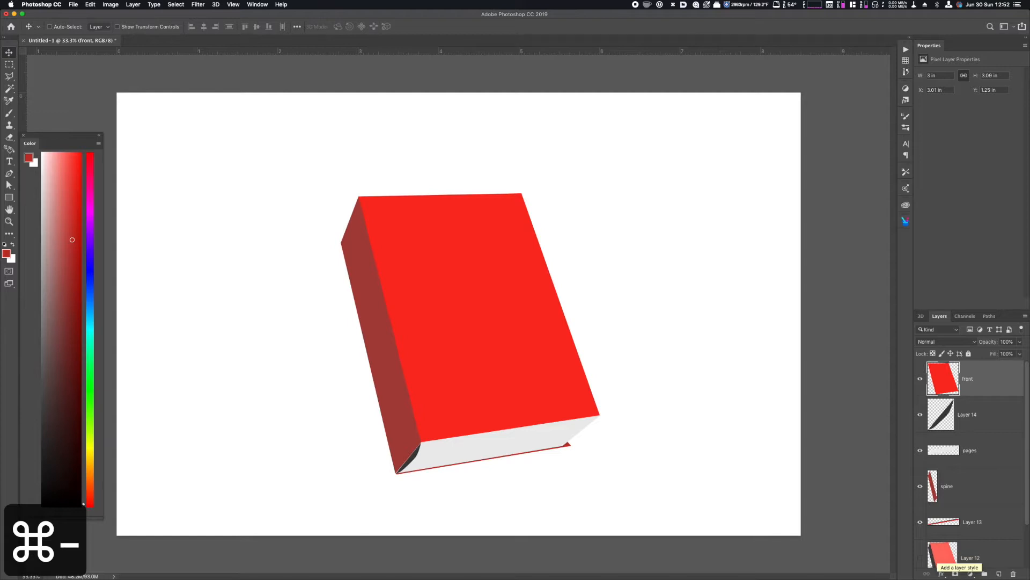
On the pages layer, select three thin slivers running along the page block with the Polygonal Lasso.
{"action": "left_click", "coordinate": [972, 452]}
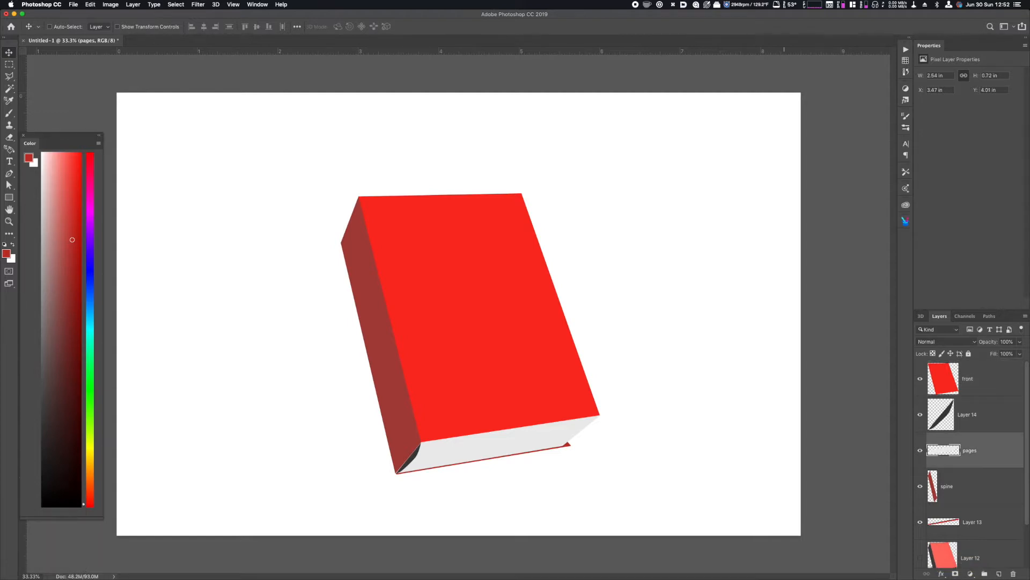
{"action": "key", "text": "l"}
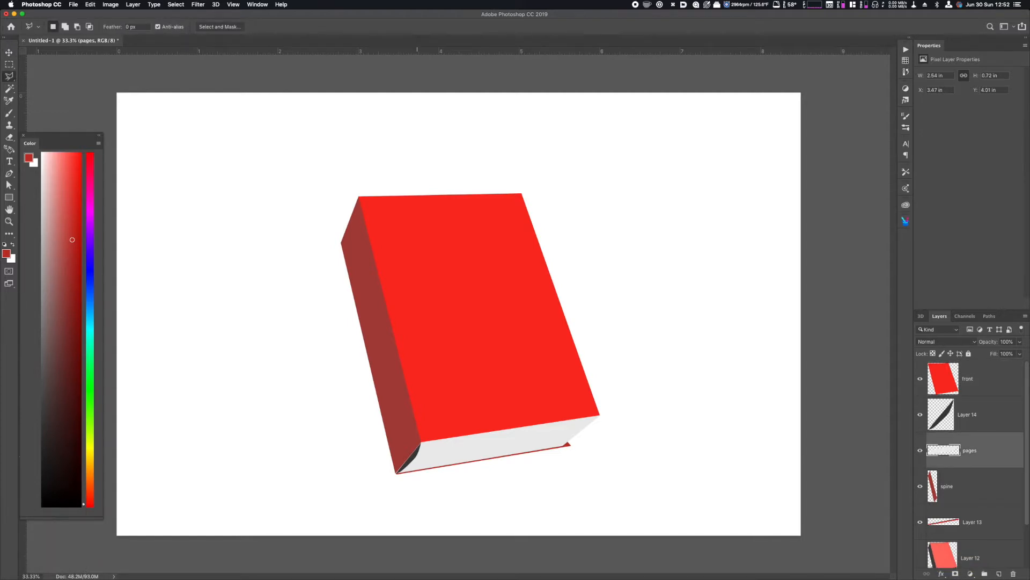
{"action": "left_click", "coordinate": [417, 455]}
{"action": "left_click", "coordinate": [586, 427]}
{"action": "left_click", "coordinate": [417, 455]}
{"action": "left_click", "coordinate": [417, 462], "text": "shift"}
{"action": "left_click", "coordinate": [575, 437]}
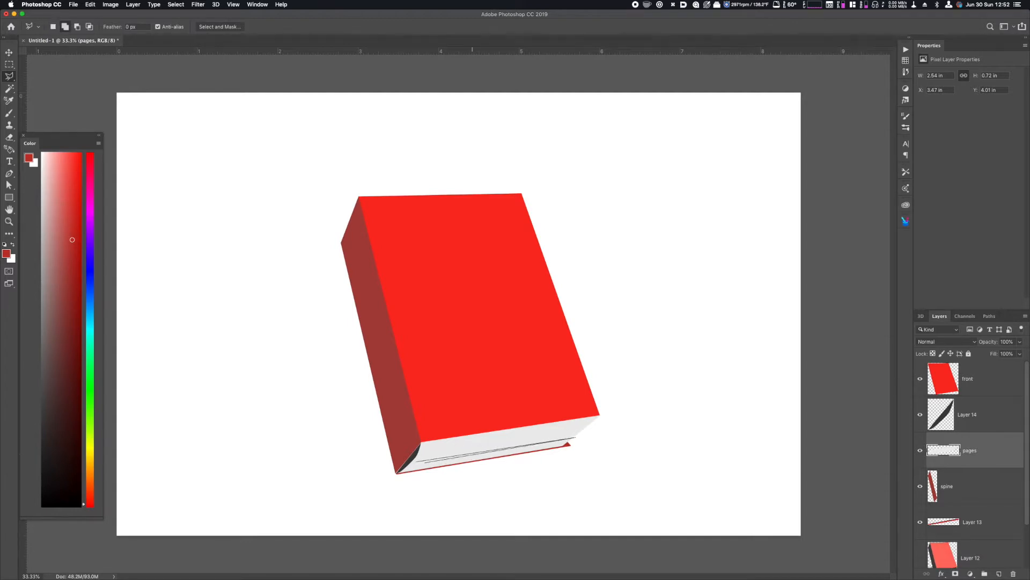
{"action": "left_click", "coordinate": [417, 462]}
{"action": "left_click", "coordinate": [422, 450], "text": "shift"}
{"action": "left_click", "coordinate": [587, 428]}
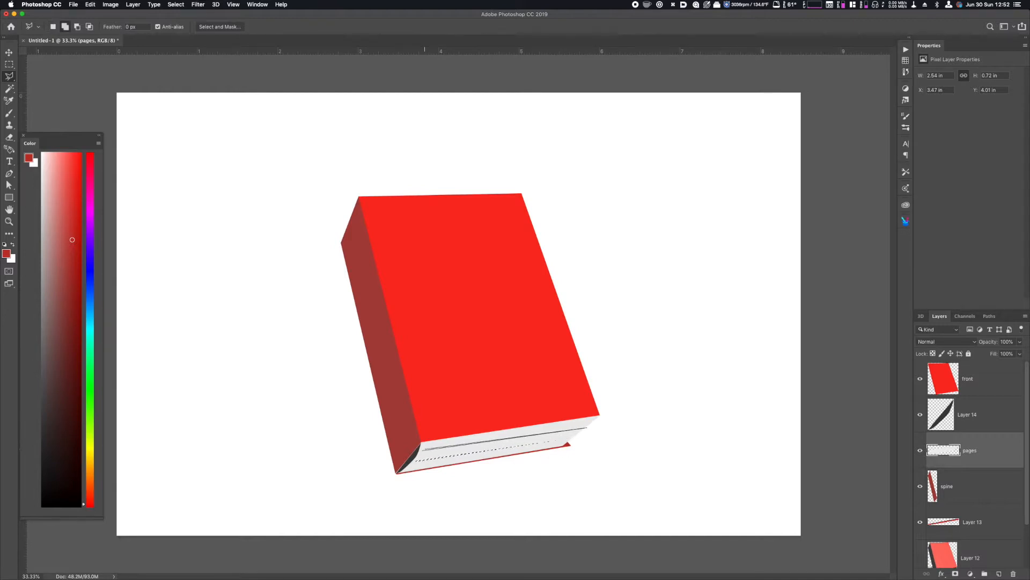
{"action": "left_click", "coordinate": [423, 449]}
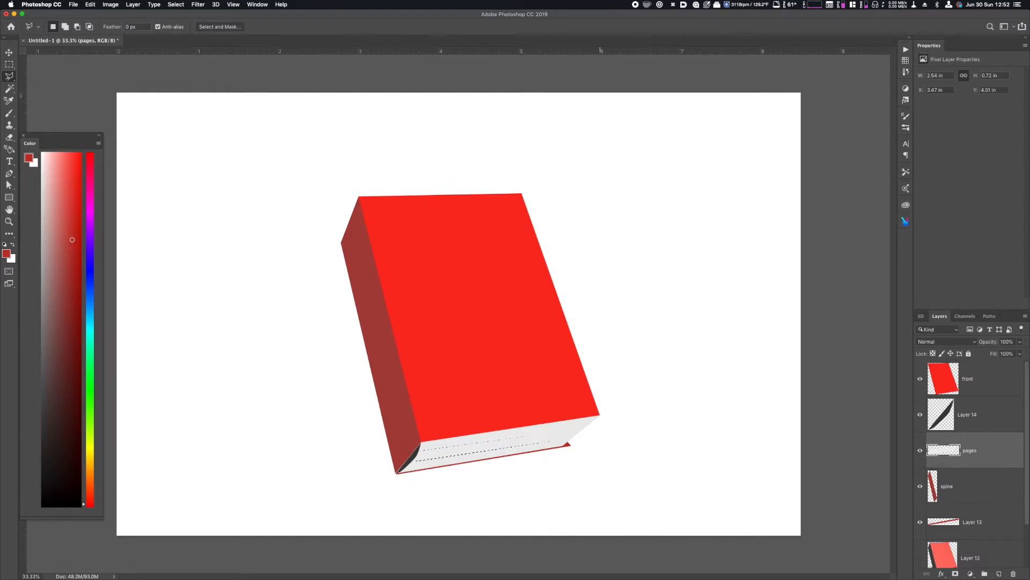
Copy the three slivers to a new layer and darken them slightly by lowering their Hue/Saturation lightness.
{"action": "key", "text": "super+j"}
{"action": "key", "text": "super+u"}
{"action": "left_click_drag", "start_coordinate": [706, 295], "coordinate": [698, 295]}
{"action": "key", "text": "Return"}
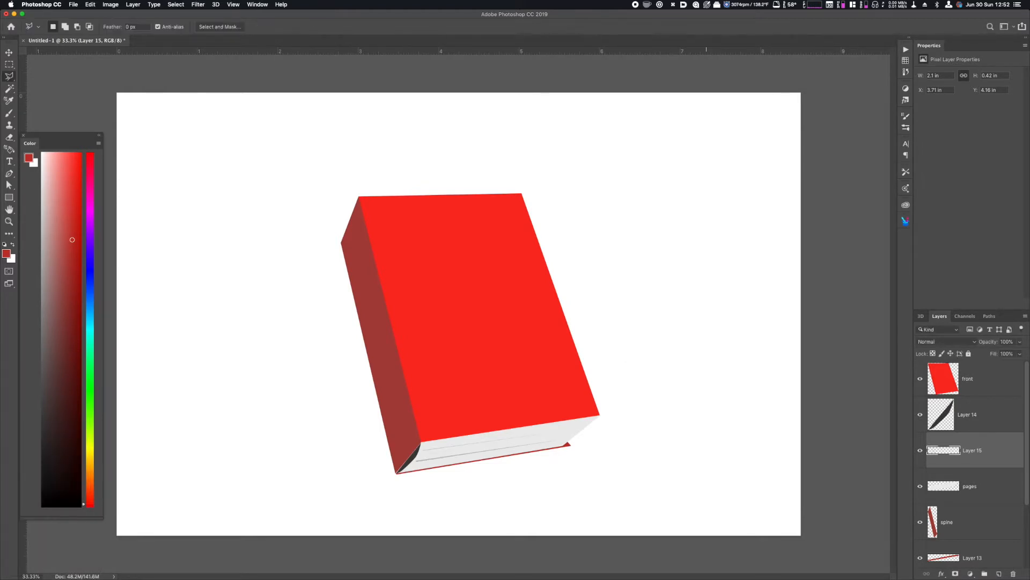
Outline three more thin slivers between the dark page lines with the Polygonal Lasso, adding each to the selection.
{"action": "left_click", "coordinate": [427, 444]}
{"action": "left_click", "coordinate": [586, 424]}
{"action": "left_click", "coordinate": [427, 445]}
{"action": "left_click", "coordinate": [412, 466], "text": "shift"}
{"action": "left_click", "coordinate": [567, 442]}
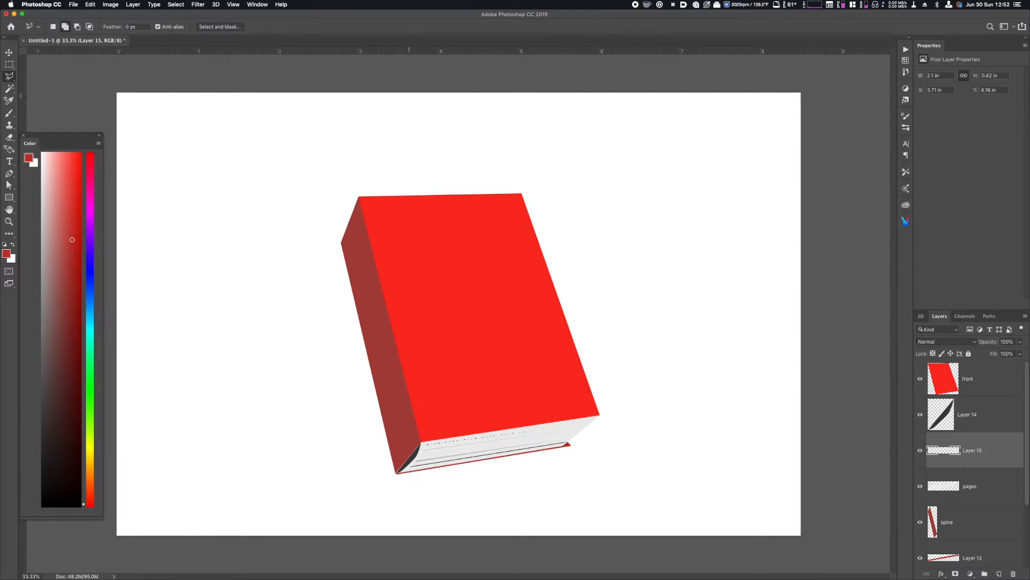
{"action": "left_click", "coordinate": [413, 466]}
{"action": "left_click", "coordinate": [422, 455], "text": "shift"}
{"action": "left_click", "coordinate": [580, 432]}
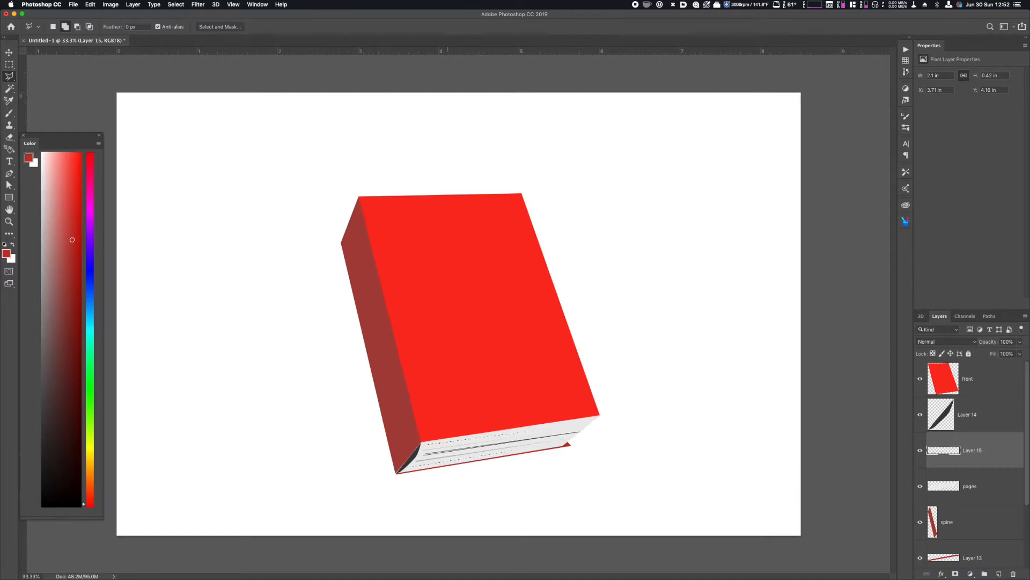
{"action": "left_click", "coordinate": [423, 454]}
Copy the new slivers from the pages layer to their own layer and brighten them with Hue/Saturation at lightness +74.
{"action": "key", "text": "super+j"}
{"action": "key", "text": "super+u"}
{"action": "left_click_drag", "start_coordinate": [706, 296], "coordinate": [730, 296]}
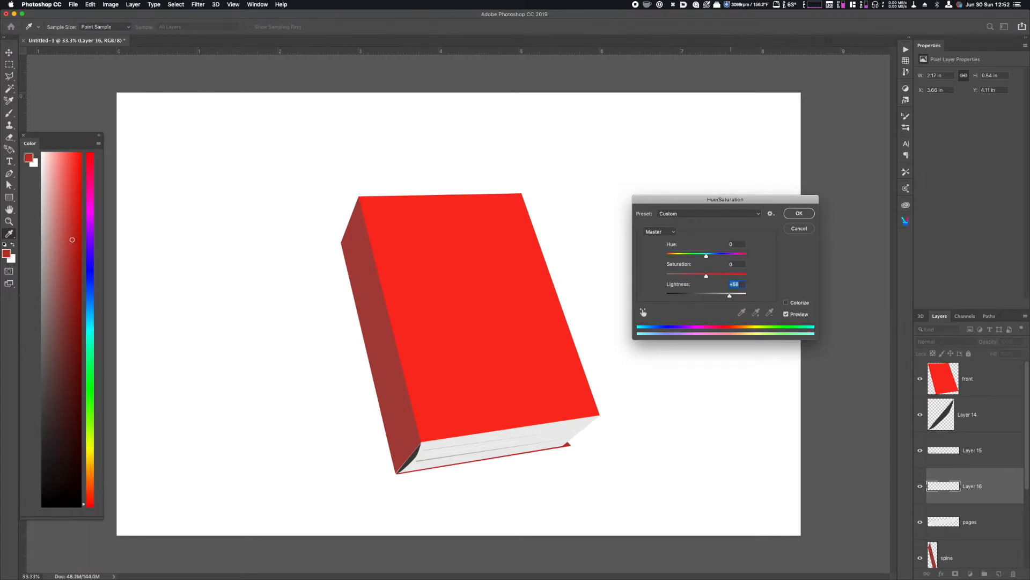
{"action": "key", "text": "super+equal"}
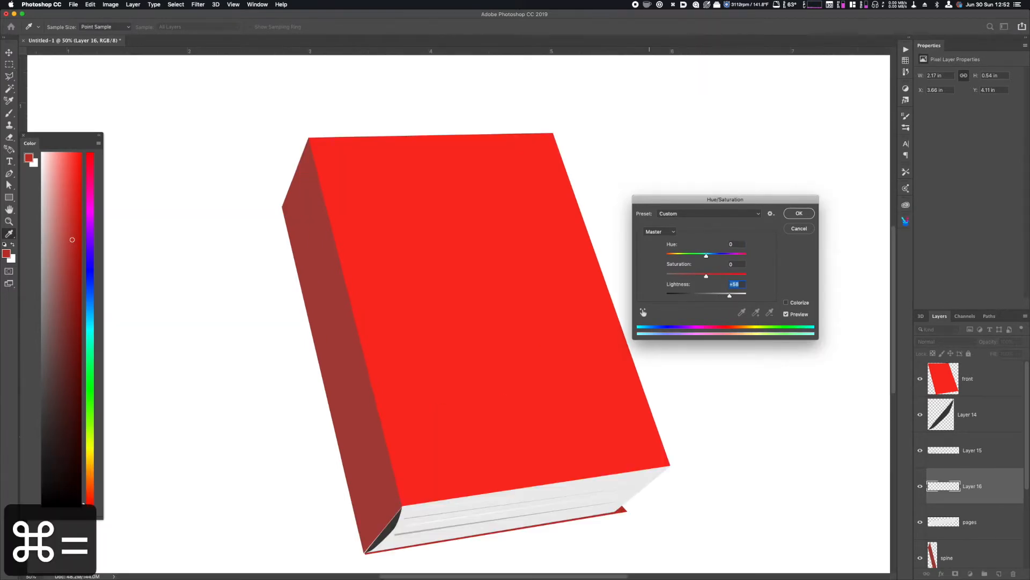
{"action": "left_click_drag", "start_coordinate": [587, 397], "coordinate": [611, 328]}
{"action": "key", "text": "super+equal"}
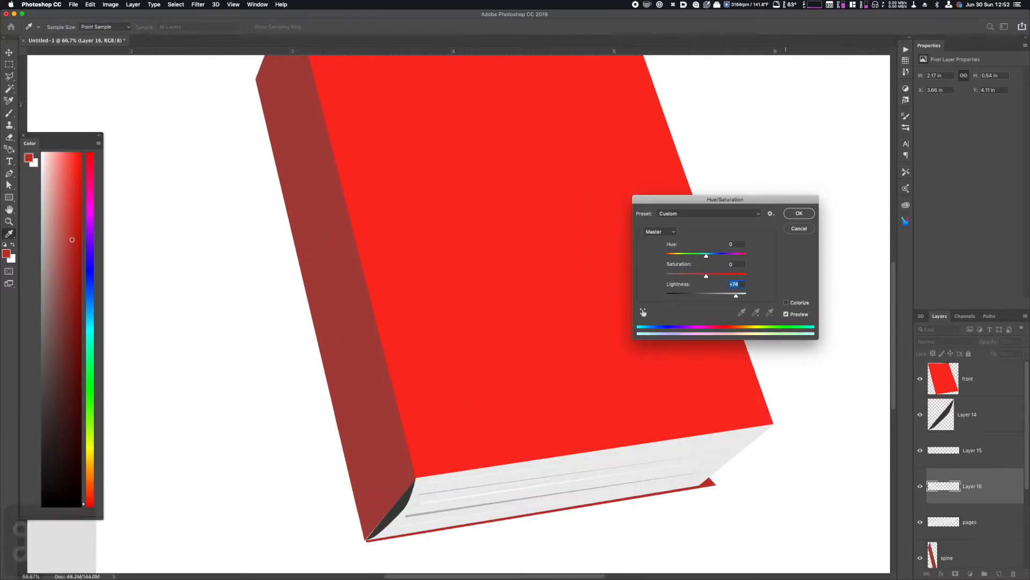
{"action": "key", "text": "Return"}
{"action": "key", "text": "l"}
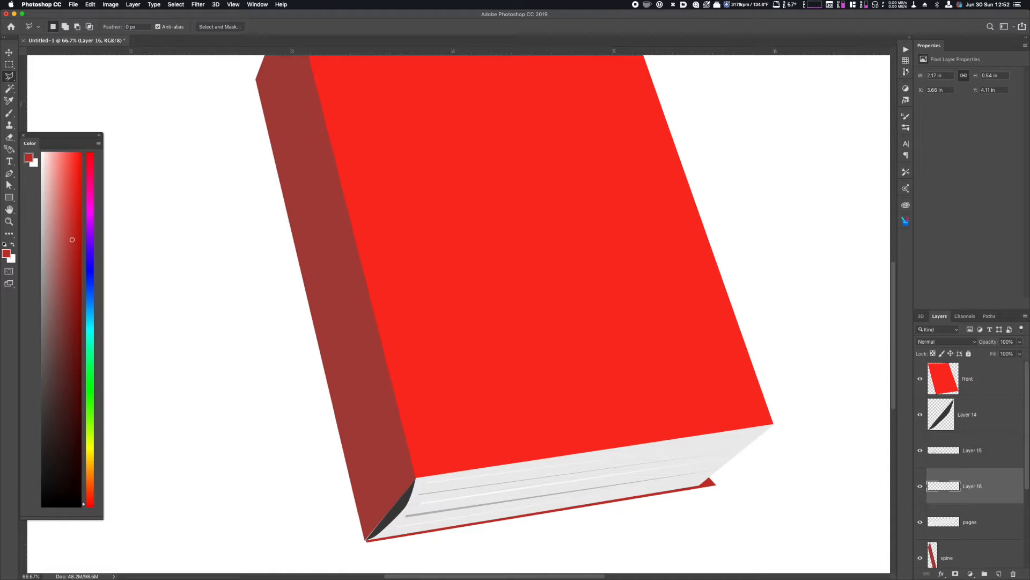
{"action": "key", "text": "super+minus"}
{"action": "key", "text": "super+minus"}
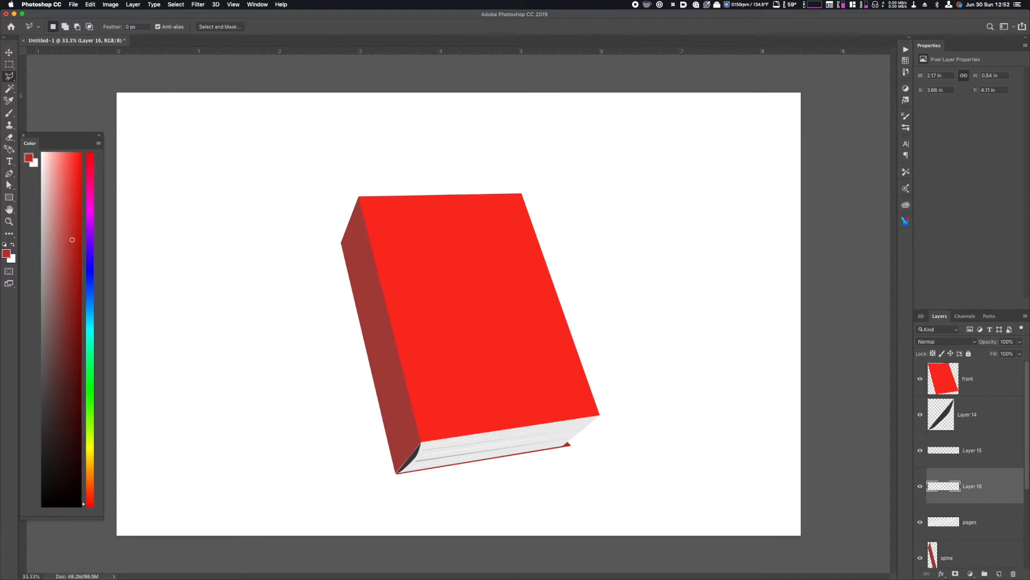
On the spine layer, outline a slanted band across the upper spine with the Polygonal Lasso and copy it to a new layer.
{"action": "left_click", "coordinate": [977, 379]}
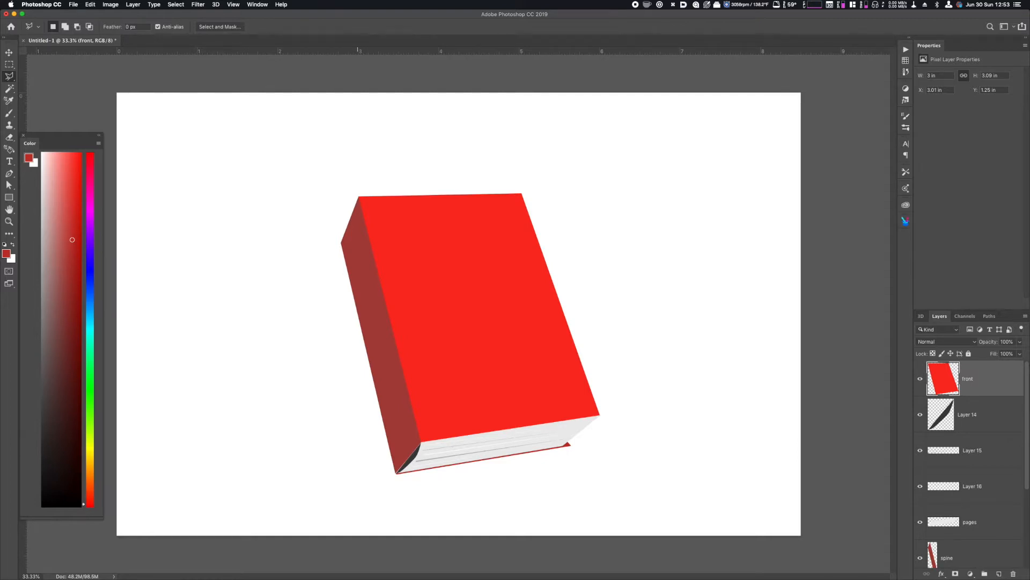
{"action": "scroll", "coordinate": [970, 464], "scroll_direction": "down", "scroll_amount": 2}
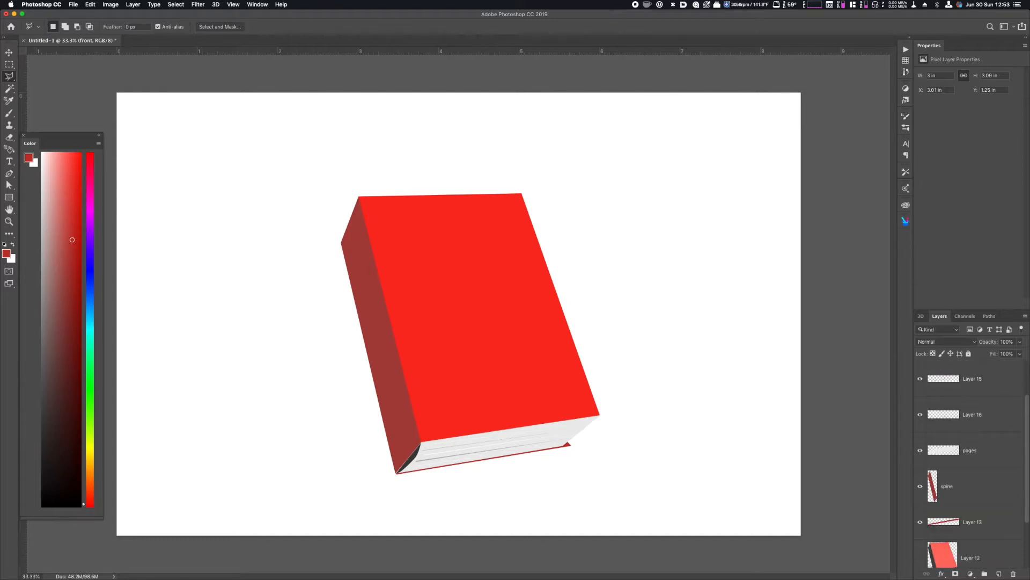
{"action": "left_click", "coordinate": [969, 486]}
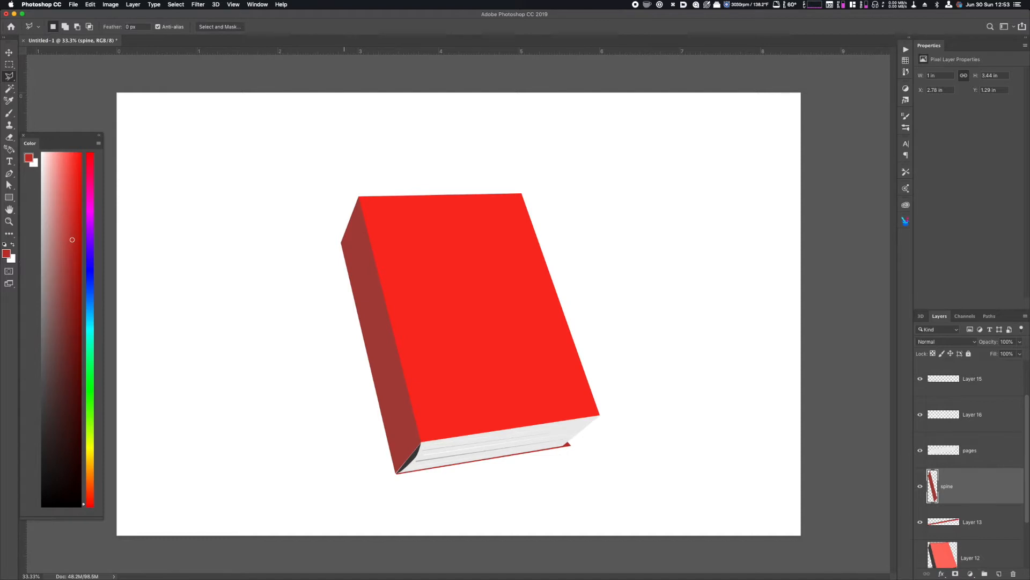
{"action": "left_click", "coordinate": [343, 266]}
{"action": "left_click", "coordinate": [384, 296]}
{"action": "left_click", "coordinate": [361, 332]}
{"action": "left_click", "coordinate": [344, 265]}
{"action": "key", "text": "super+j"}
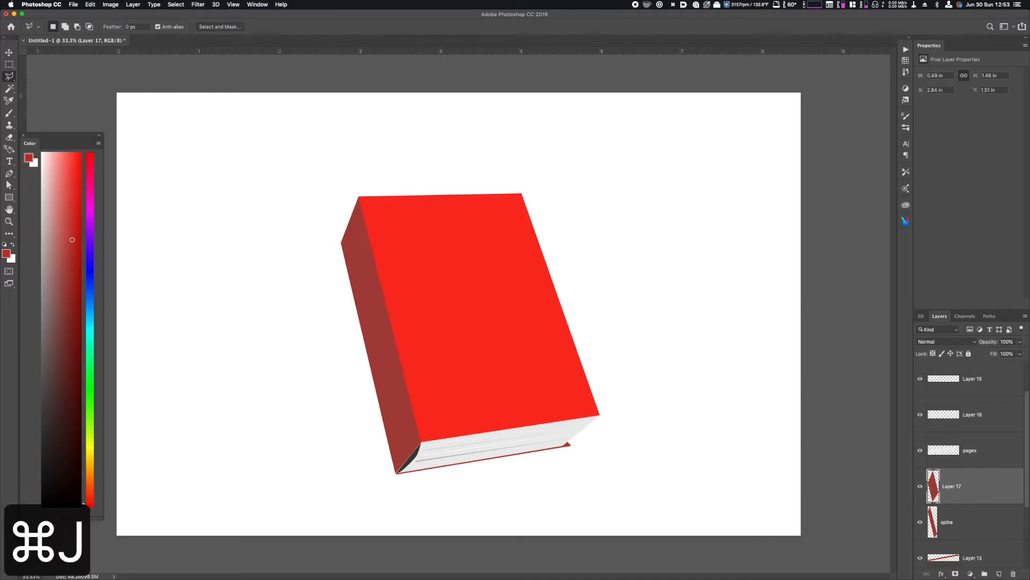
Brighten the copied spine band with Hue/Saturation at lightness +40.
{"action": "key", "text": "super+u"}
{"action": "left_click_drag", "start_coordinate": [706, 296], "coordinate": [723, 295]}
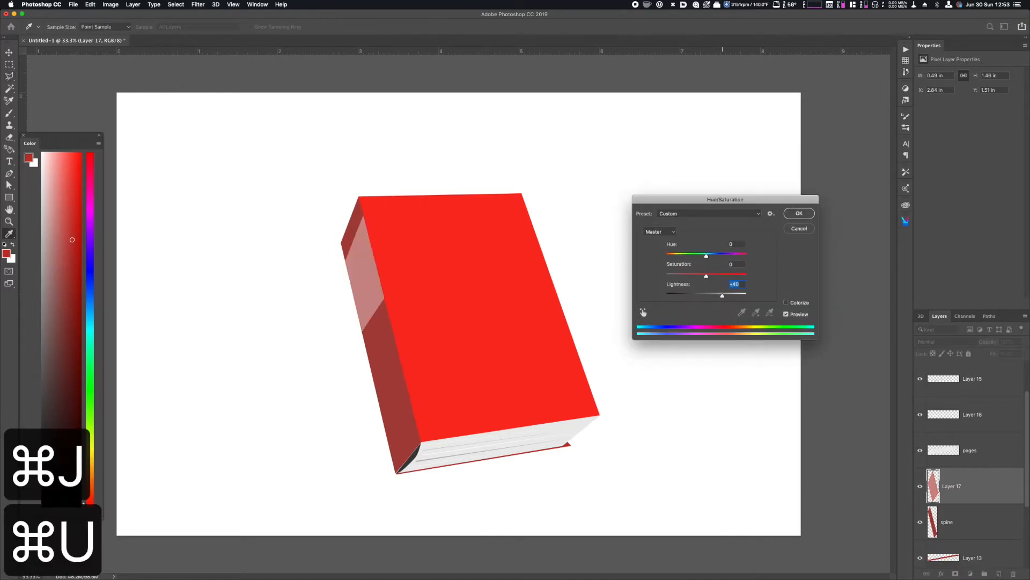
{"action": "key", "text": "Return"}
Cut a slanted strip out of the bright spine band with the Polygonal Lasso to split it into two reflections.
{"action": "key", "text": "l"}
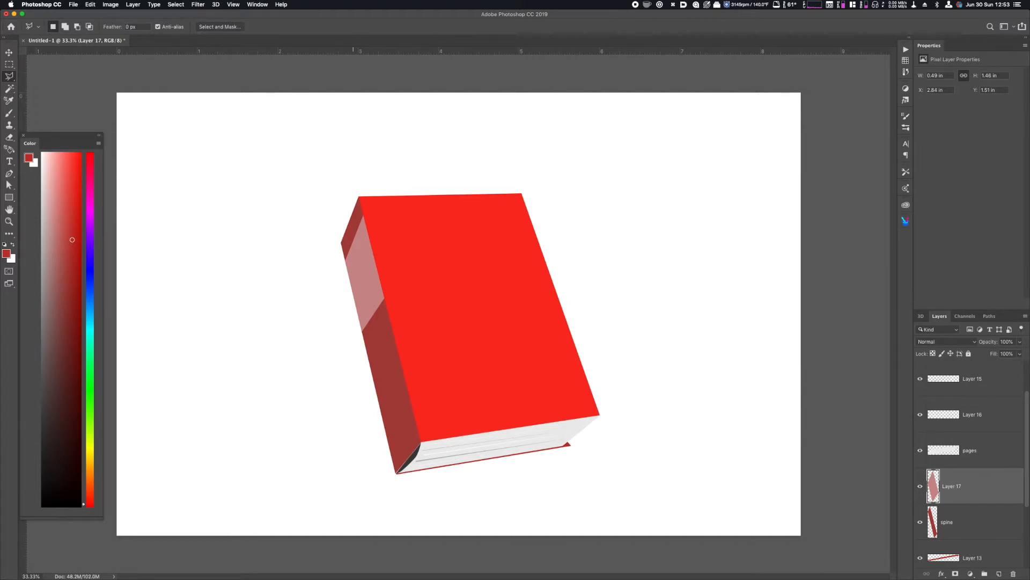
{"action": "left_click", "coordinate": [345, 278]}
{"action": "left_click", "coordinate": [378, 267]}
{"action": "left_click", "coordinate": [353, 305]}
{"action": "left_click", "coordinate": [346, 277]}
{"action": "key", "text": "super+x"}
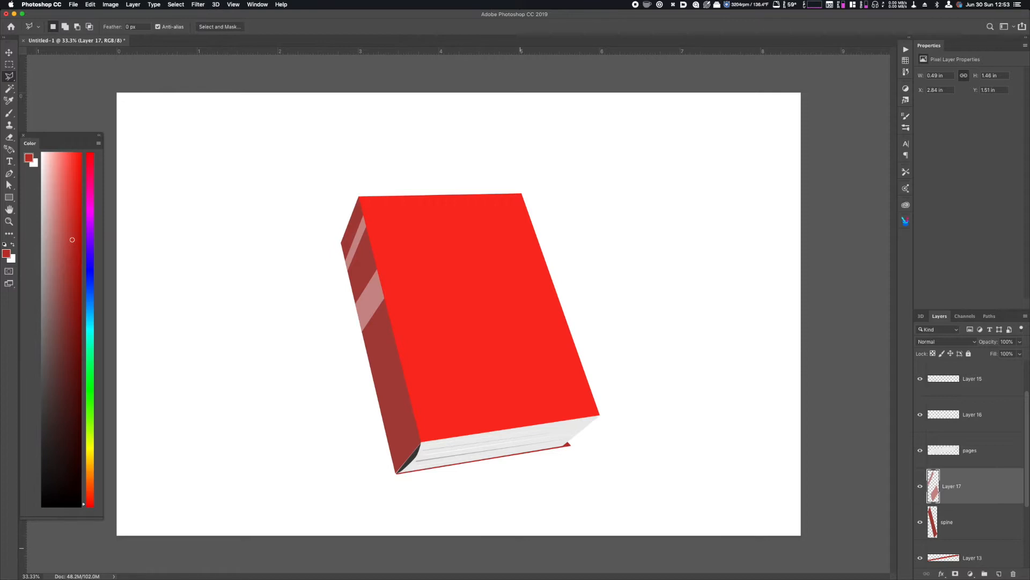
Copy a thin strip of the front cover running parallel to the spine to a new layer and darken it to lightness -23.
{"action": "key", "text": "super+minus"}
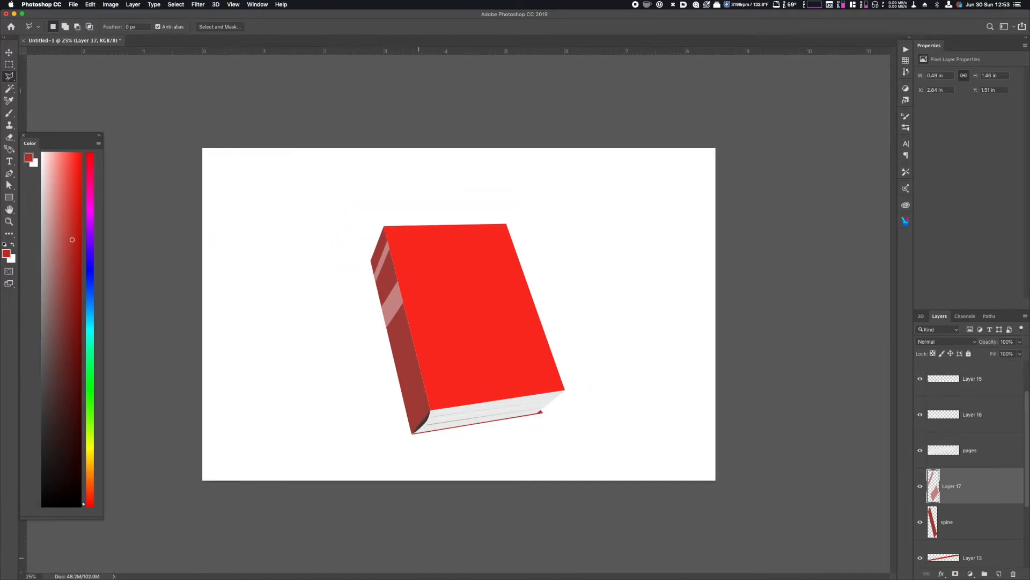
{"action": "scroll", "coordinate": [971, 464], "scroll_direction": "up", "scroll_amount": 3}
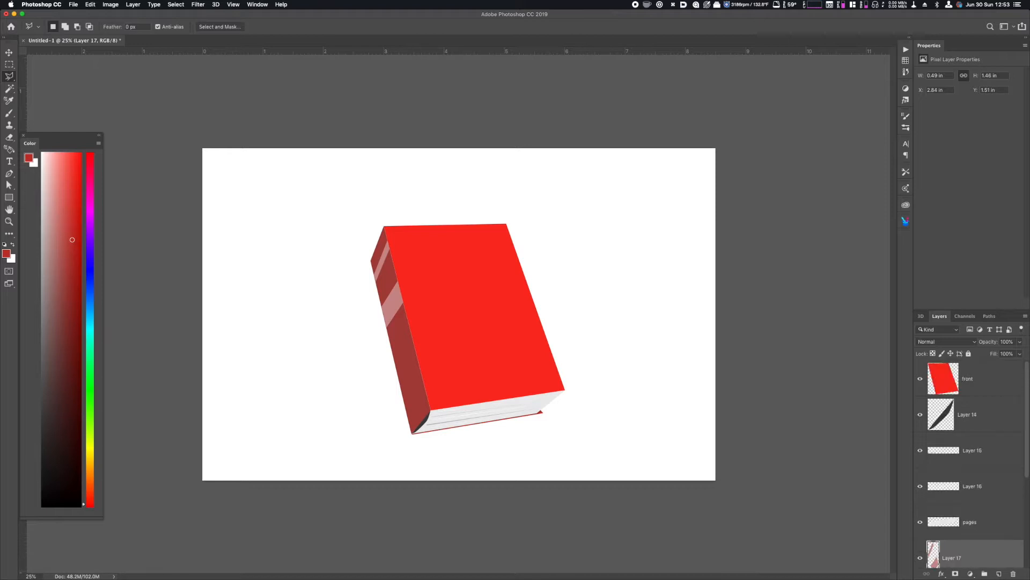
{"action": "left_click", "coordinate": [980, 379]}
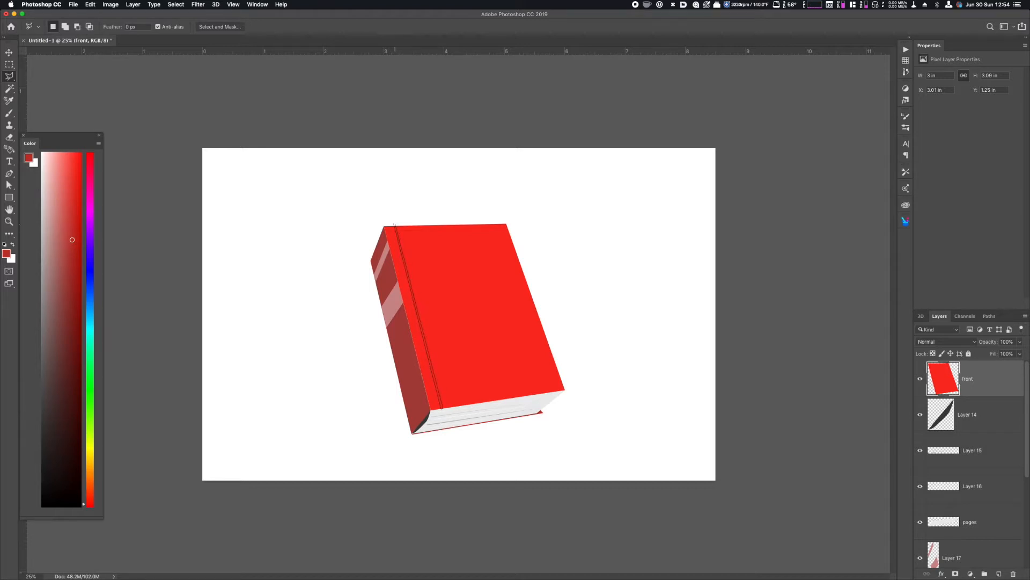
{"action": "left_click", "coordinate": [395, 224]}
{"action": "key", "text": "cmd+j"}
{"action": "key", "text": "cmd+u"}
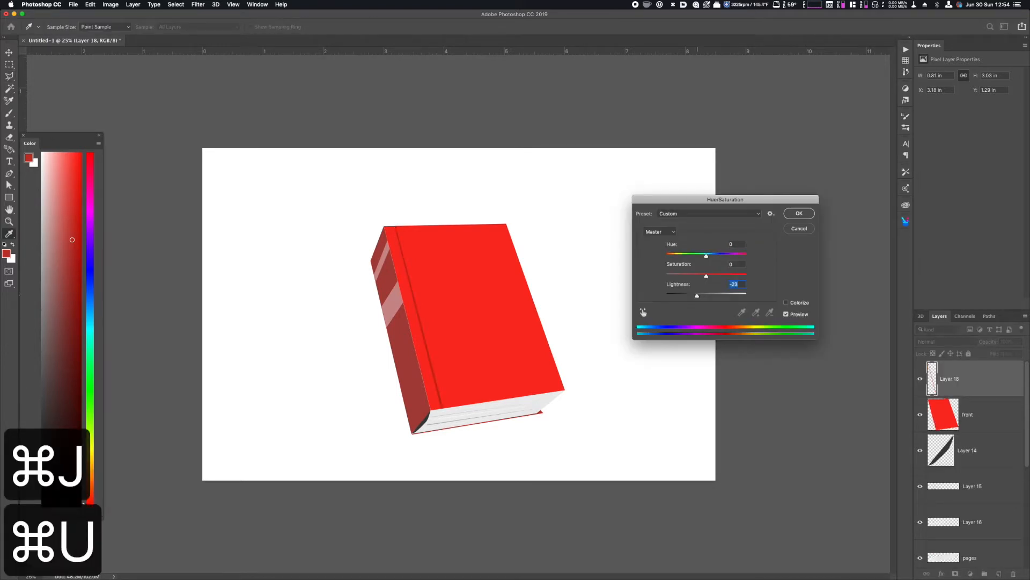
{"action": "key", "text": "Return"}
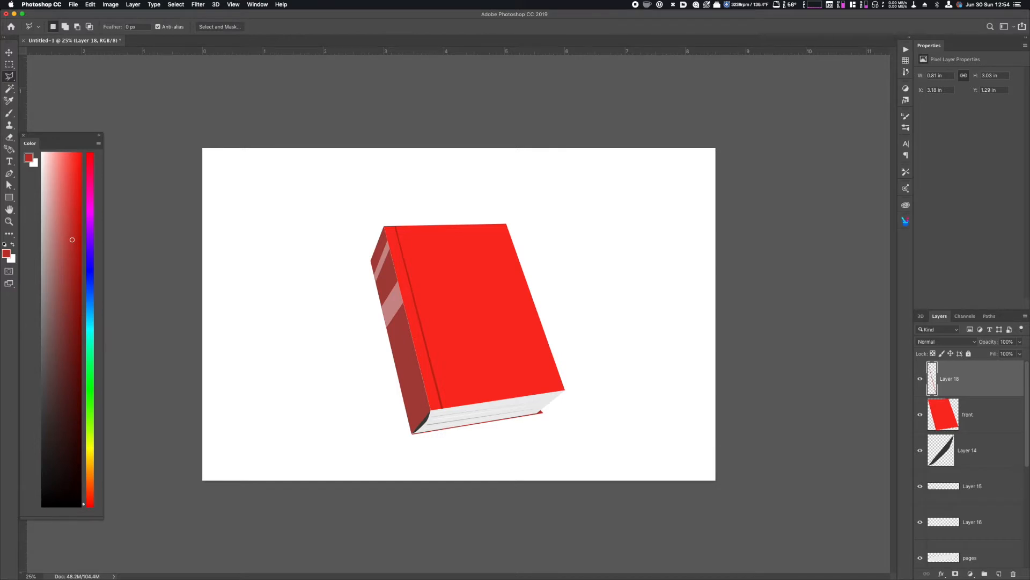
On Layer 17, trim the lower edge of the spine reflection by cutting away a lassoed sliver.
{"action": "scroll", "coordinate": [968, 464], "scroll_direction": "down", "scroll_amount": 2}
{"action": "left_click", "coordinate": [952, 522]}
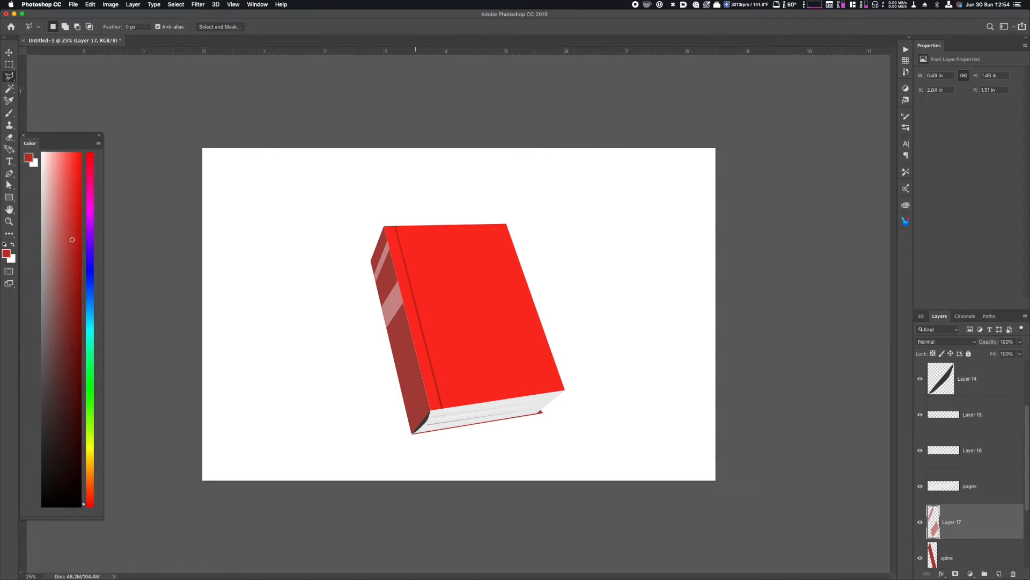
{"action": "left_click", "coordinate": [397, 280]}
{"action": "key", "text": "super+x"}
{"action": "key", "text": "super+x"}
{"action": "key", "text": "super+minus"}
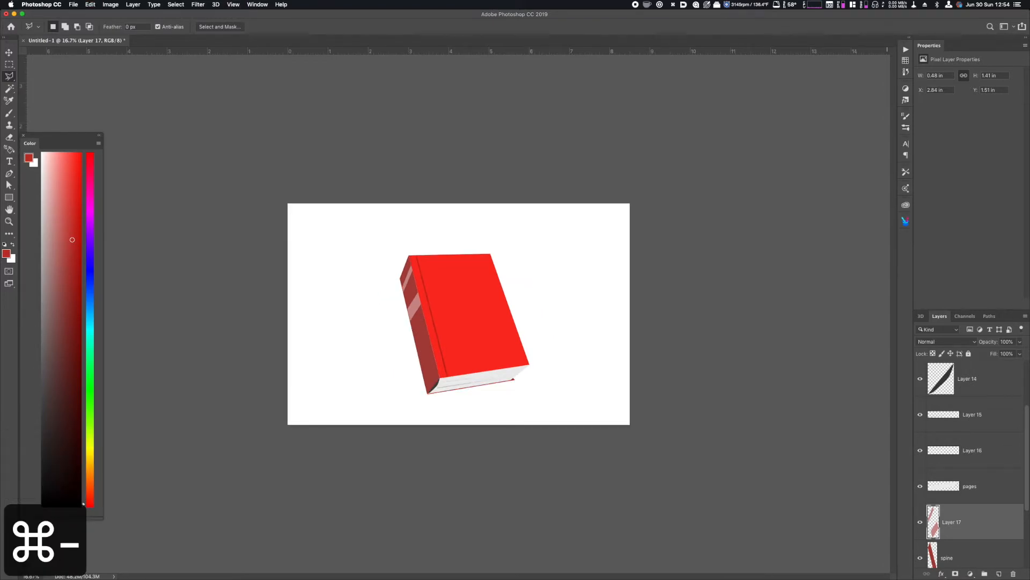
Add the title SPELLS in white Monster Hunter Condensed text above the front layer, near the cover's upper edge.
{"action": "scroll", "coordinate": [969, 462], "scroll_direction": "up", "scroll_amount": 2}
{"action": "key", "text": "super+equal"}
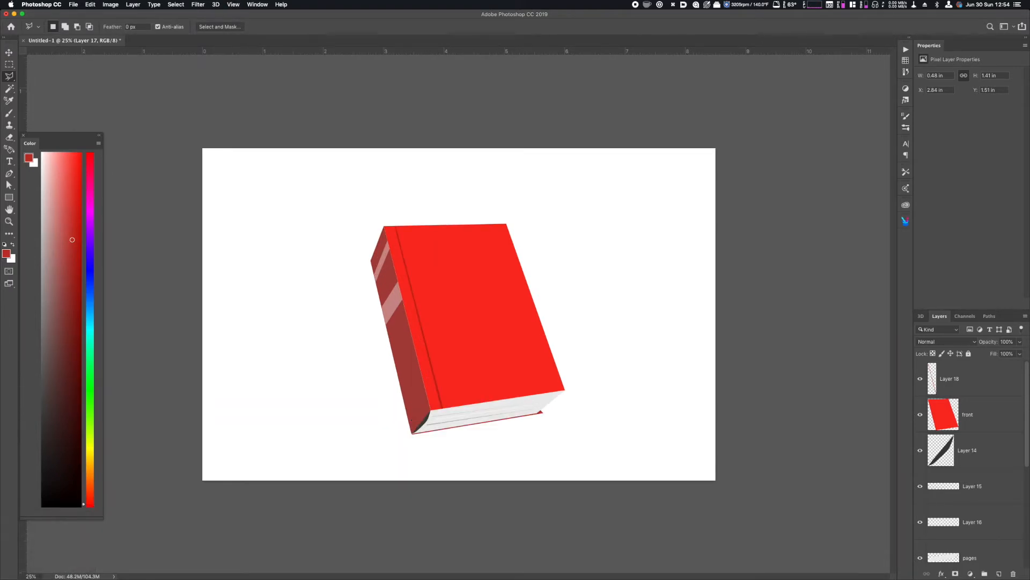
{"action": "left_click", "coordinate": [972, 414]}
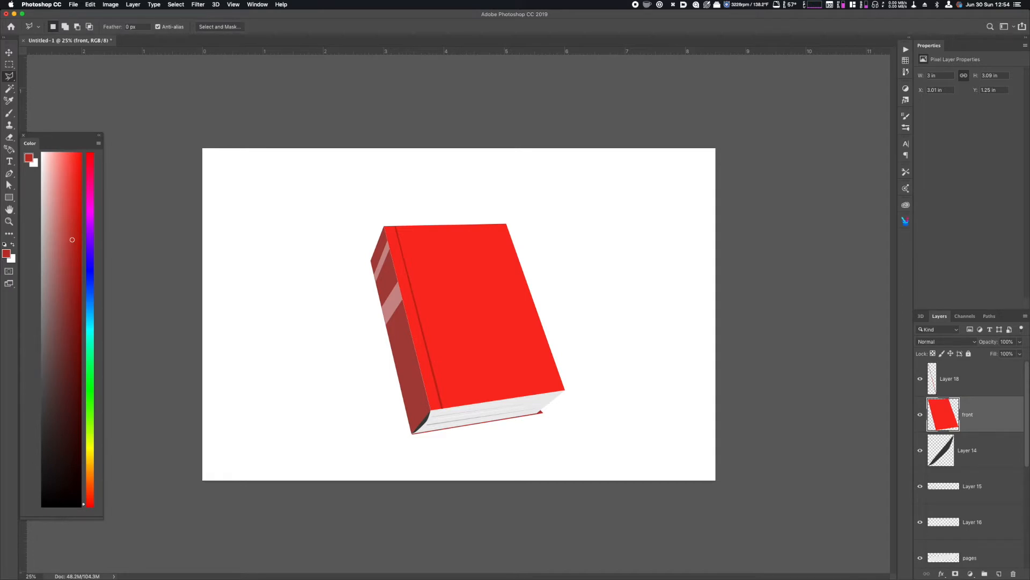
{"action": "key", "text": "t"}
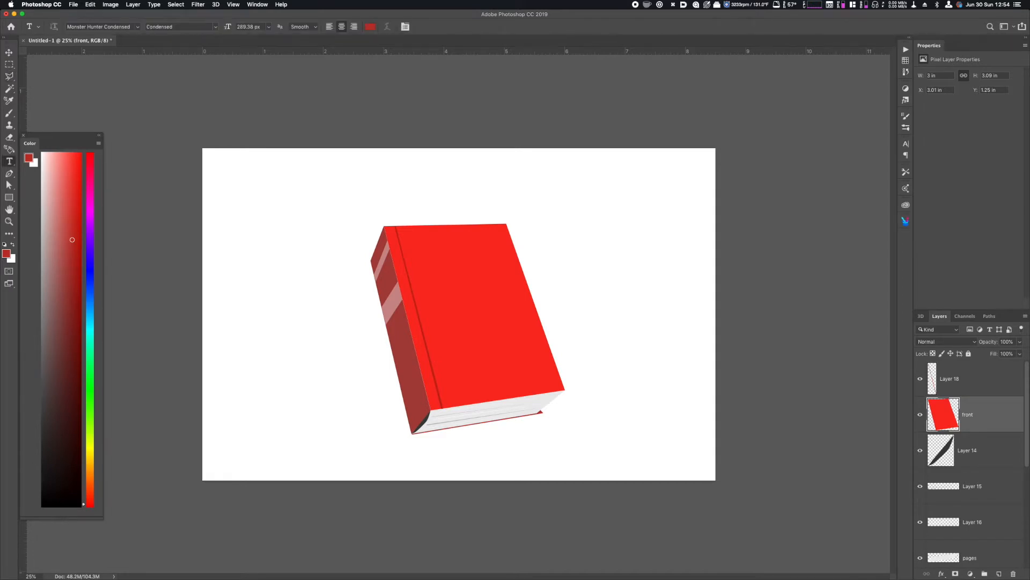
{"action": "left_click_drag", "start_coordinate": [70, 174], "coordinate": [42, 153]}
{"action": "left_click", "coordinate": [435, 263]}
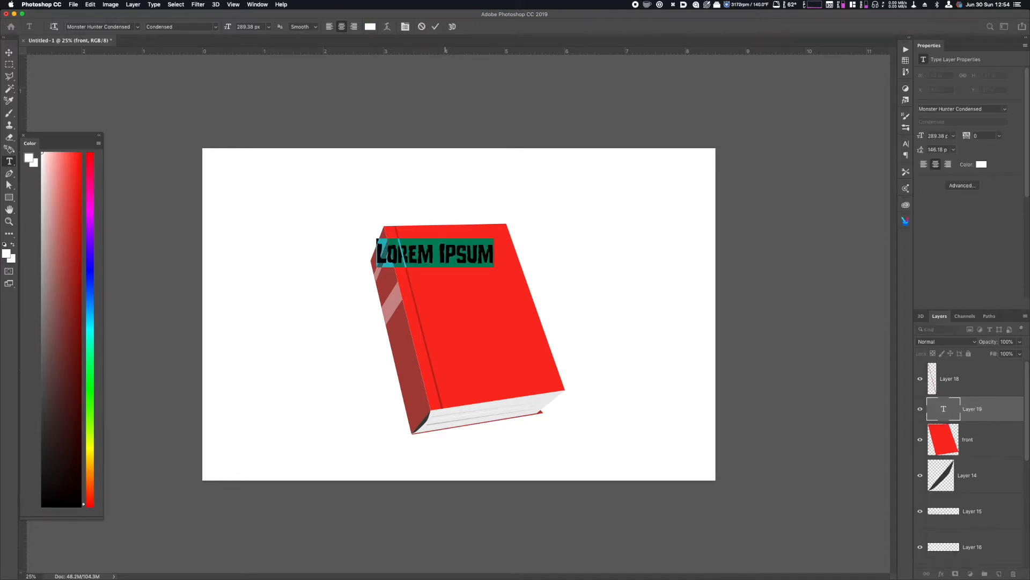
{"action": "type", "text": "SPELLS"}
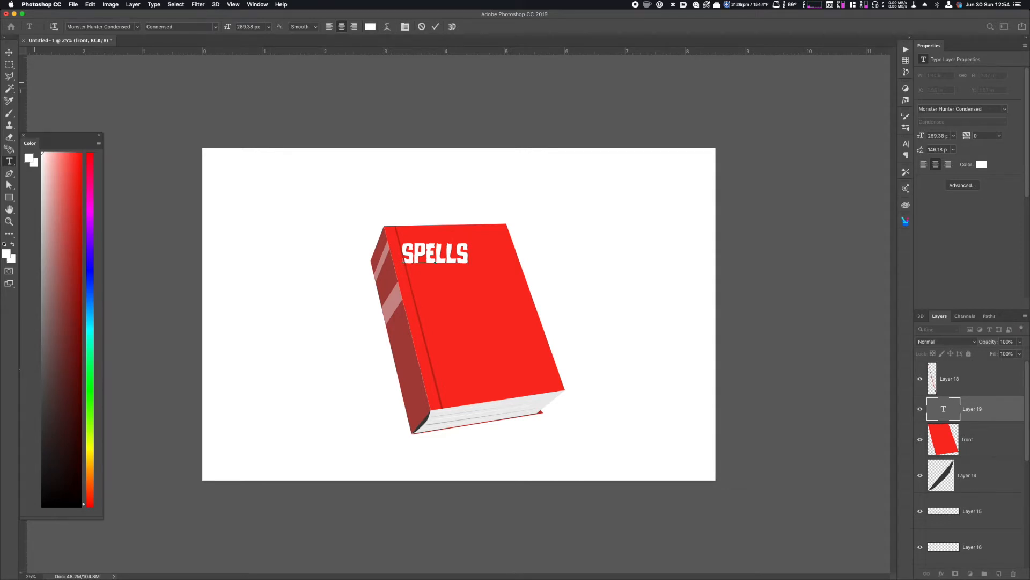
Move the SPELLS title onto the upper part of the front cover and scale it to about 131.7%.
{"action": "left_click", "coordinate": [9, 53]}
{"action": "left_click_drag", "start_coordinate": [462, 252], "coordinate": [492, 256]}
{"action": "key", "text": "super+t"}
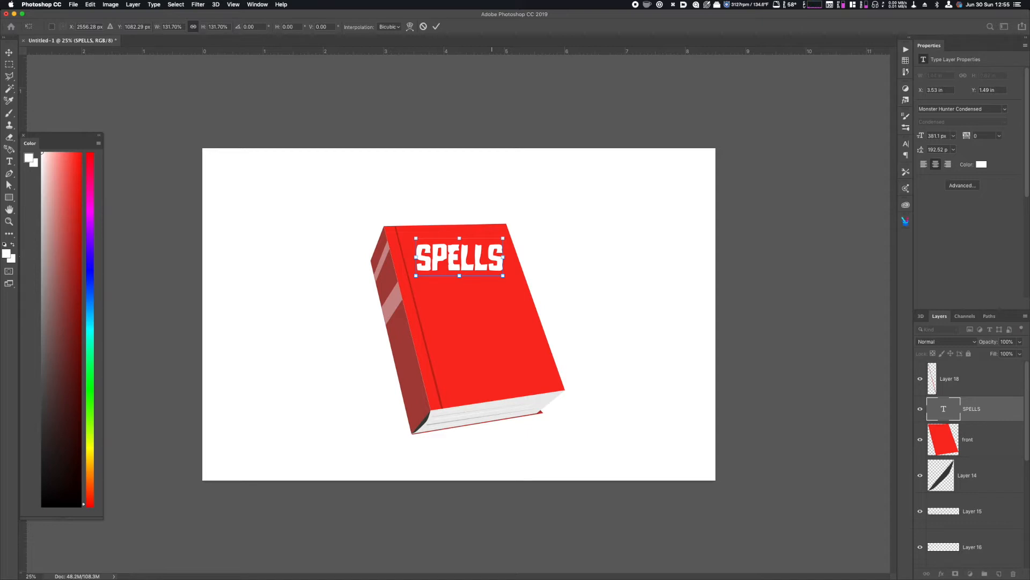
Skew the SPELLS title to follow the cover's perspective and nudge it slightly toward the spine.
{"action": "right_click", "coordinate": [483, 257]}
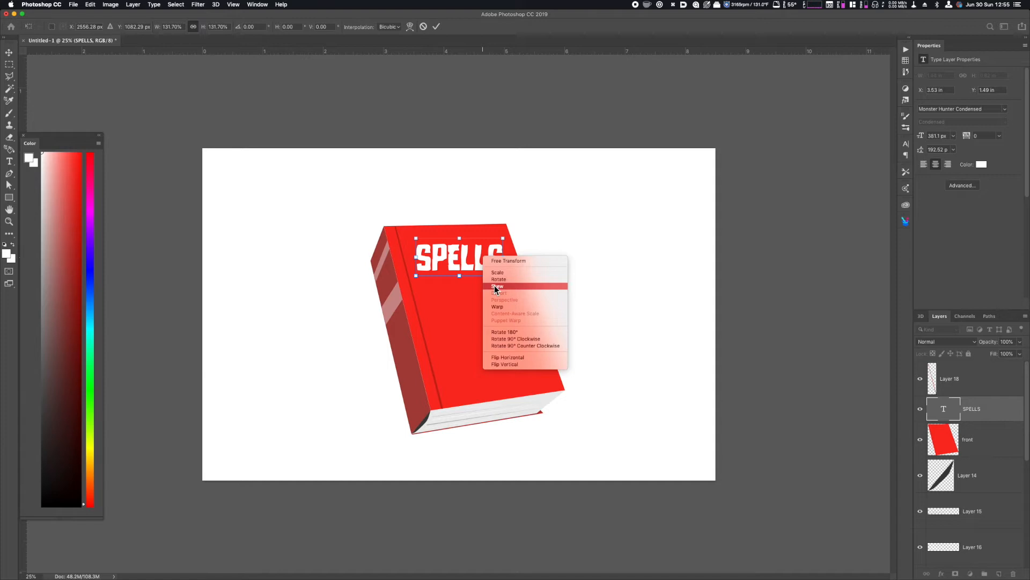
{"action": "left_click", "coordinate": [494, 285]}
{"action": "left_click_drag", "start_coordinate": [504, 277], "coordinate": [517, 276]}
{"action": "left_click_drag", "start_coordinate": [430, 276], "coordinate": [428, 283]}
{"action": "left_click_drag", "start_coordinate": [490, 258], "coordinate": [509, 278]}
{"action": "left_click_drag", "start_coordinate": [416, 243], "coordinate": [416, 243]}
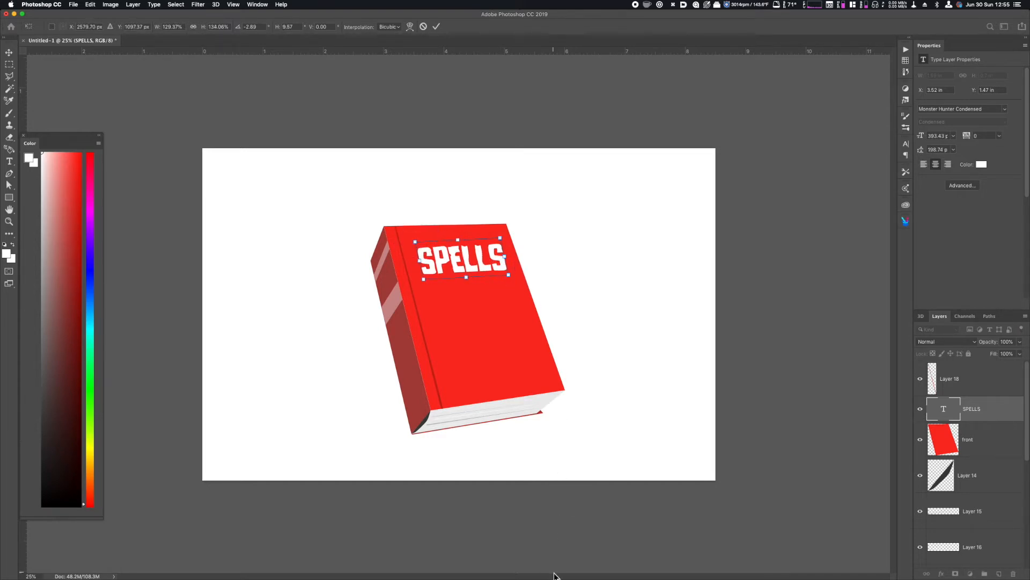
{"action": "key", "text": "Return"}
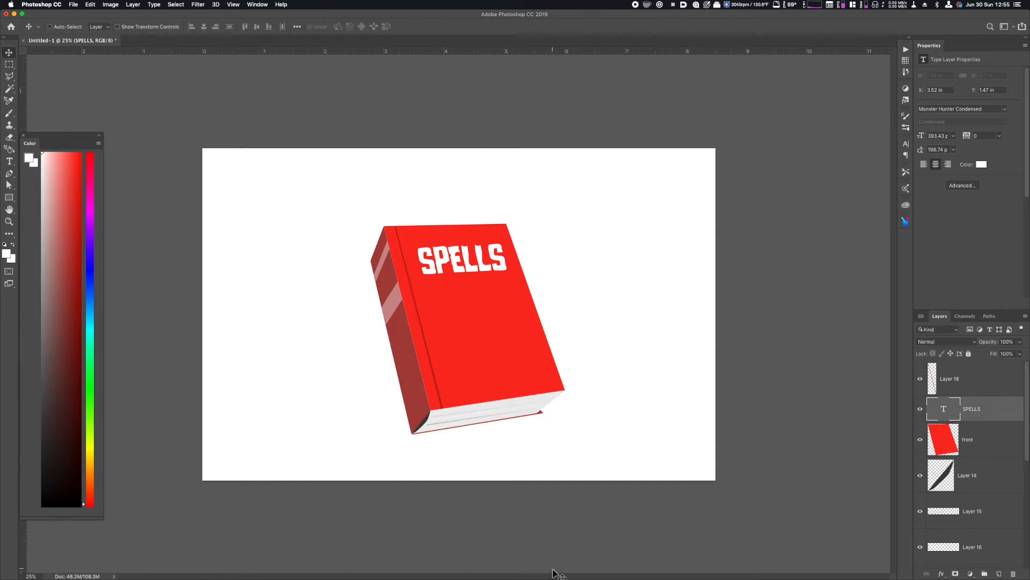
{"action": "left_click_drag", "start_coordinate": [494, 260], "coordinate": [490, 260]}
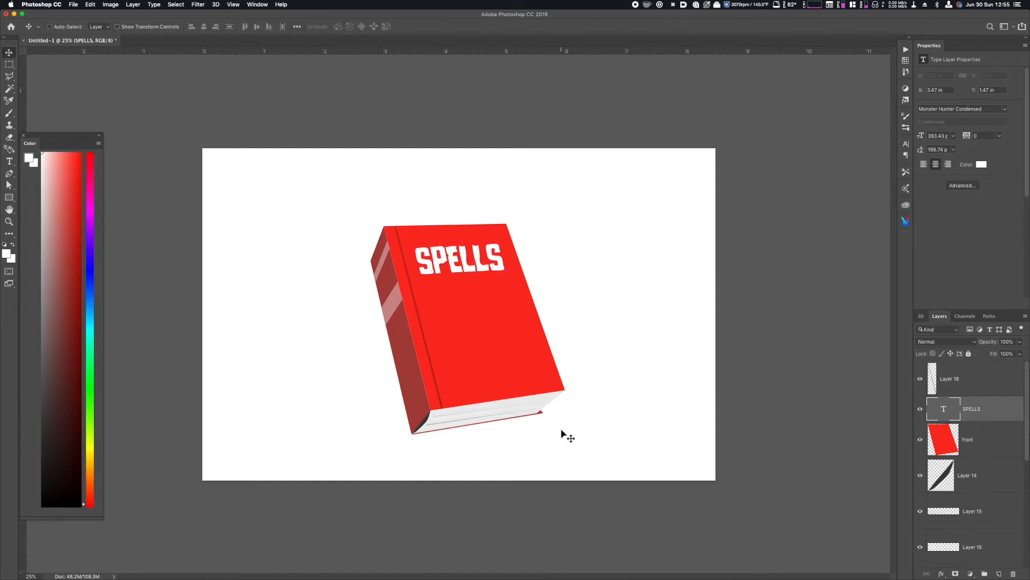
Apply an Inner Bevel, direction Down, to the SPELLS layer with Bevel & Emboss, using shadow color #854545.
{"action": "left_click", "coordinate": [942, 573]}
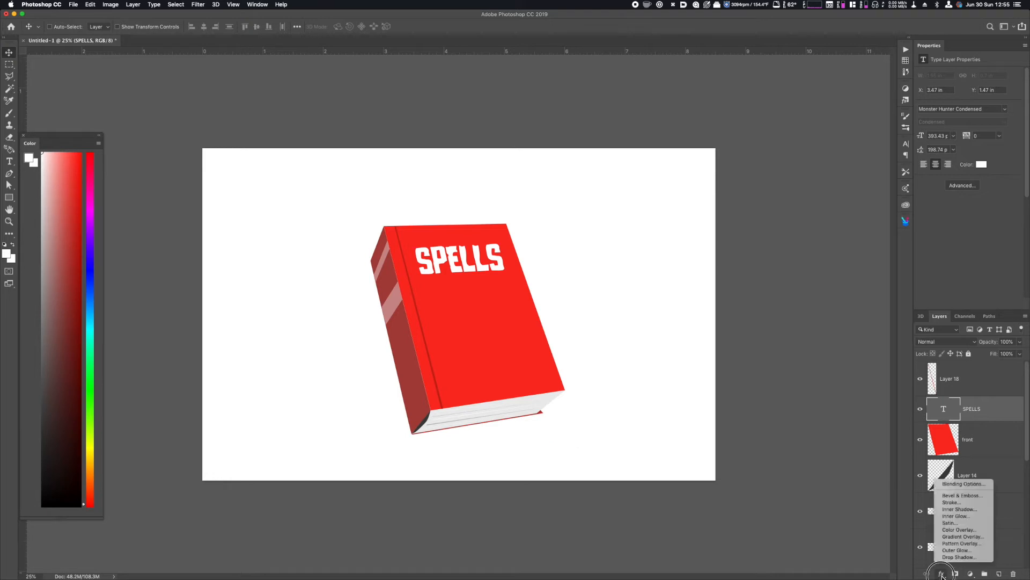
{"action": "left_click", "coordinate": [958, 495]}
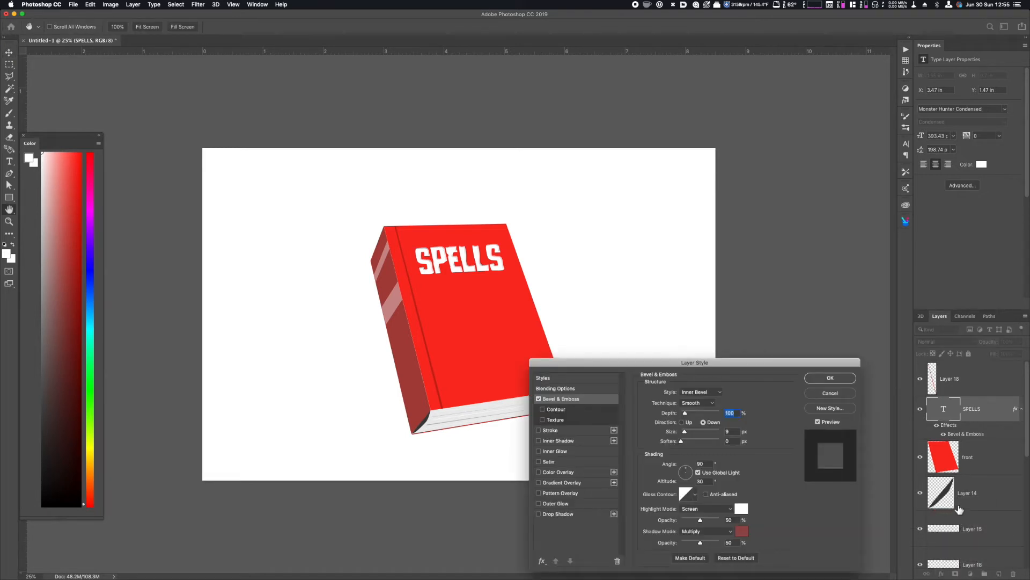
{"action": "left_click_drag", "start_coordinate": [747, 364], "coordinate": [796, 319]}
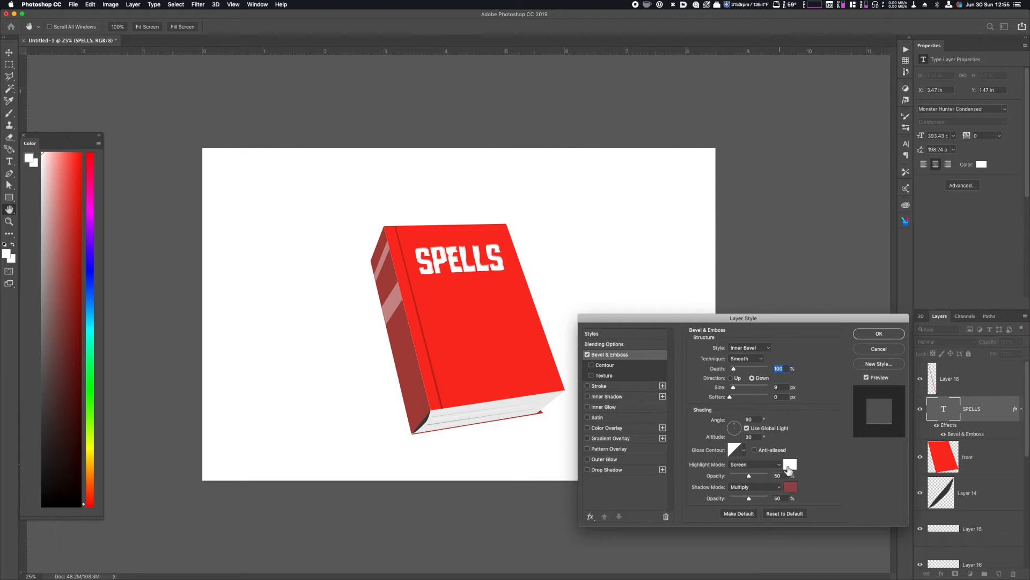
{"action": "left_click", "coordinate": [790, 489]}
{"action": "left_click", "coordinate": [172, 391]}
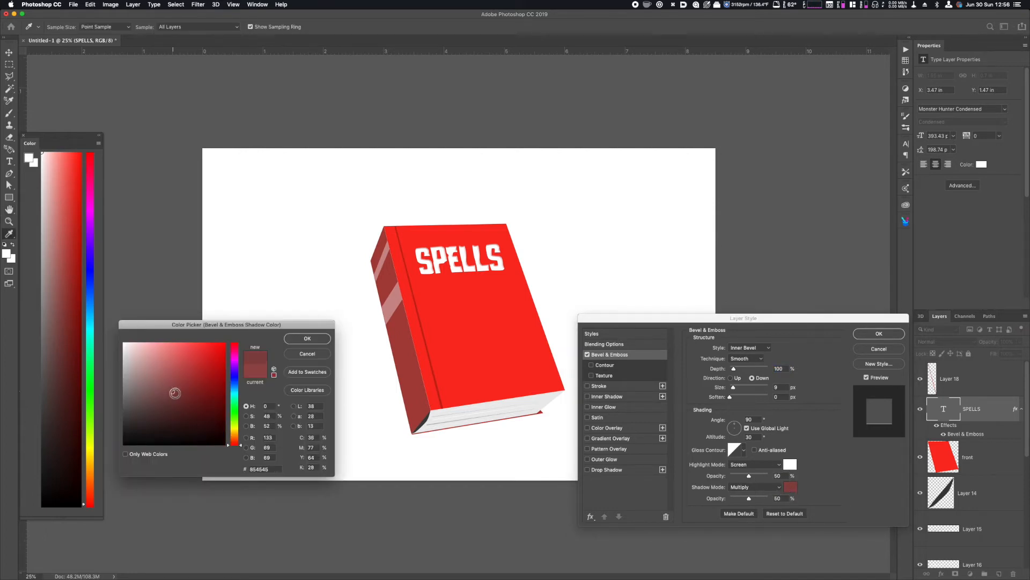
{"action": "left_click", "coordinate": [311, 340]}
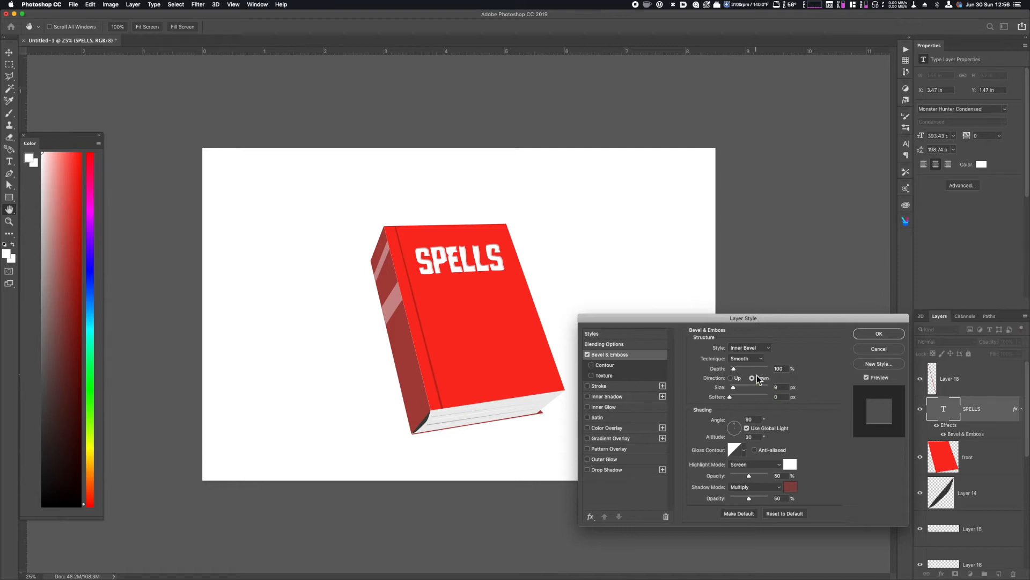
{"action": "left_click", "coordinate": [885, 335]}
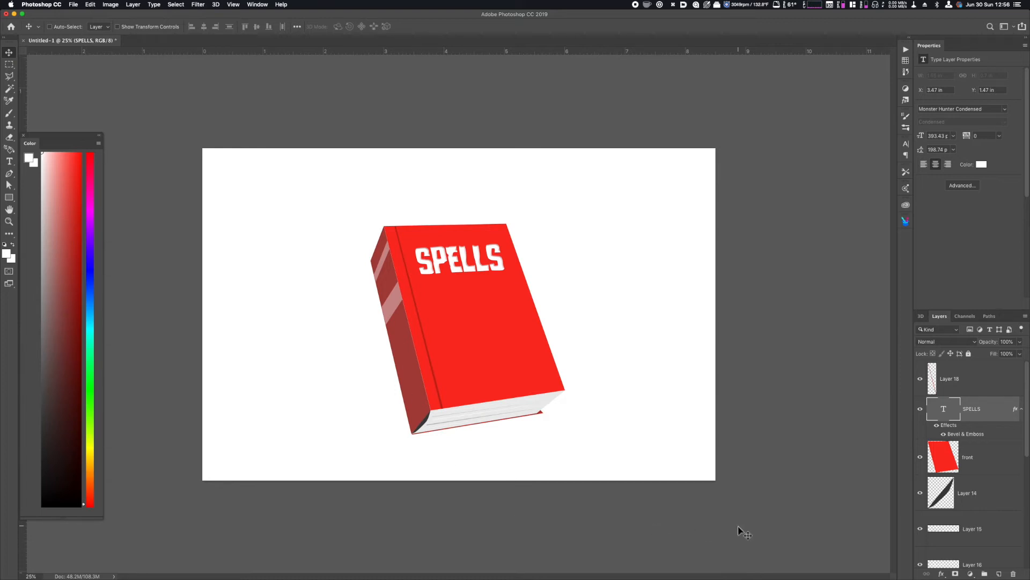
Load the front cover's outline as a selection and create a new layer directly above the front layer.
{"action": "left_click", "coordinate": [949, 465], "text": "super"}
{"action": "left_click", "coordinate": [975, 474]}
{"action": "key", "text": "shift+super+n"}
{"action": "key", "text": "shift+super+Return"}
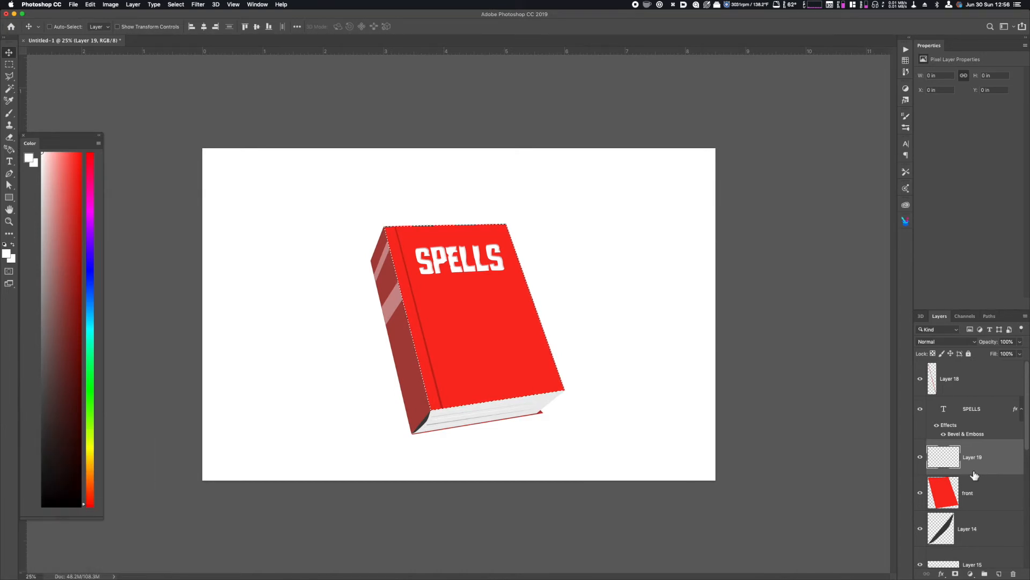
Paint dark red shading with a large soft brush along the cover's edges inside the selection, then deselect.
{"action": "left_click", "coordinate": [62, 279]}
{"action": "left_click", "coordinate": [72, 268]}
{"action": "key", "text": "b"}
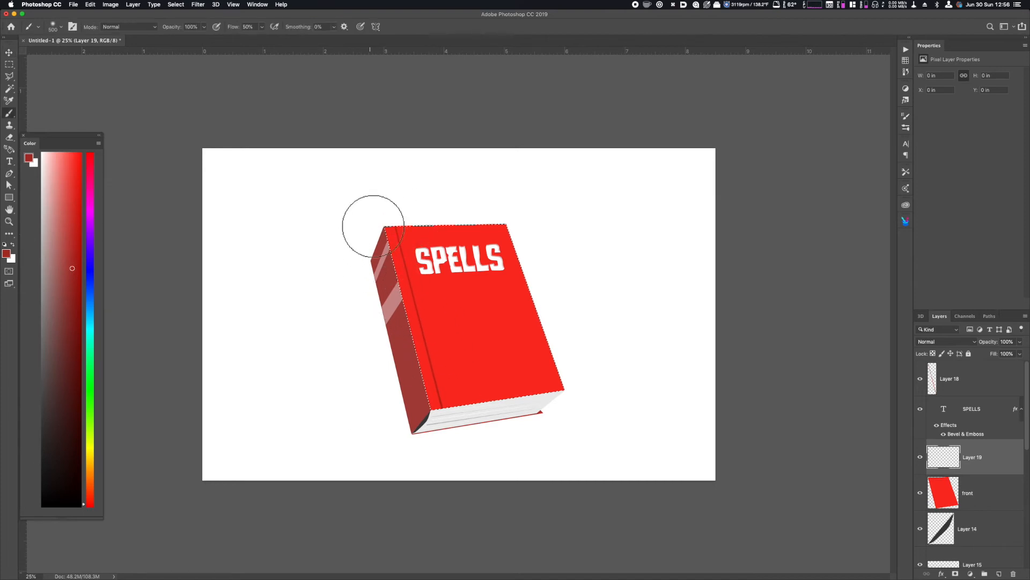
{"action": "mouse_move", "coordinate": [379, 257]}
{"action": "left_mouse_down"}
{"action": "mouse_move", "coordinate": [414, 226]}
{"action": "mouse_move", "coordinate": [405, 217]}
{"action": "mouse_move", "coordinate": [389, 313]}
{"action": "mouse_move", "coordinate": [384, 225]}
{"action": "mouse_move", "coordinate": [473, 205]}
{"action": "mouse_move", "coordinate": [423, 217]}
{"action": "mouse_move", "coordinate": [542, 241]}
{"action": "mouse_move", "coordinate": [486, 209]}
{"action": "mouse_move", "coordinate": [533, 253]}
{"action": "mouse_move", "coordinate": [517, 240]}
{"action": "mouse_move", "coordinate": [509, 208]}
{"action": "mouse_move", "coordinate": [522, 219]}
{"action": "mouse_move", "coordinate": [566, 409]}
{"action": "left_mouse_up"}
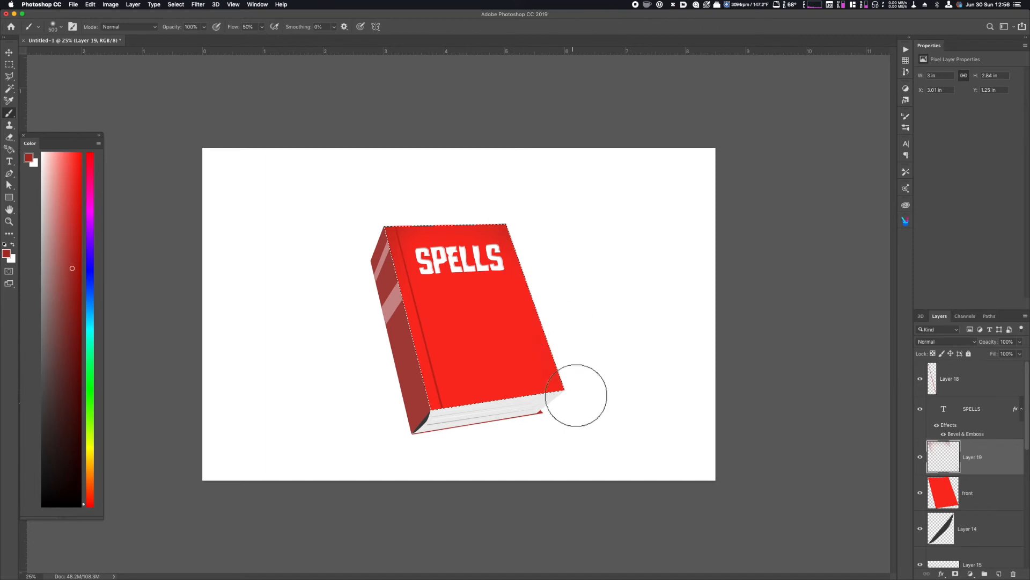
{"action": "mouse_move", "coordinate": [521, 440]}
{"action": "left_mouse_down"}
{"action": "mouse_move", "coordinate": [401, 356]}
{"action": "mouse_move", "coordinate": [387, 283]}
{"action": "mouse_move", "coordinate": [417, 377]}
{"action": "mouse_move", "coordinate": [388, 296]}
{"action": "mouse_move", "coordinate": [467, 430]}
{"action": "mouse_move", "coordinate": [410, 382]}
{"action": "mouse_move", "coordinate": [521, 428]}
{"action": "mouse_move", "coordinate": [418, 407]}
{"action": "mouse_move", "coordinate": [553, 411]}
{"action": "mouse_move", "coordinate": [414, 411]}
{"action": "mouse_move", "coordinate": [578, 423]}
{"action": "mouse_move", "coordinate": [407, 415]}
{"action": "mouse_move", "coordinate": [584, 389]}
{"action": "mouse_move", "coordinate": [535, 398]}
{"action": "mouse_move", "coordinate": [514, 244]}
{"action": "mouse_move", "coordinate": [536, 440]}
{"action": "left_mouse_up"}
{"action": "key", "text": "super+d"}
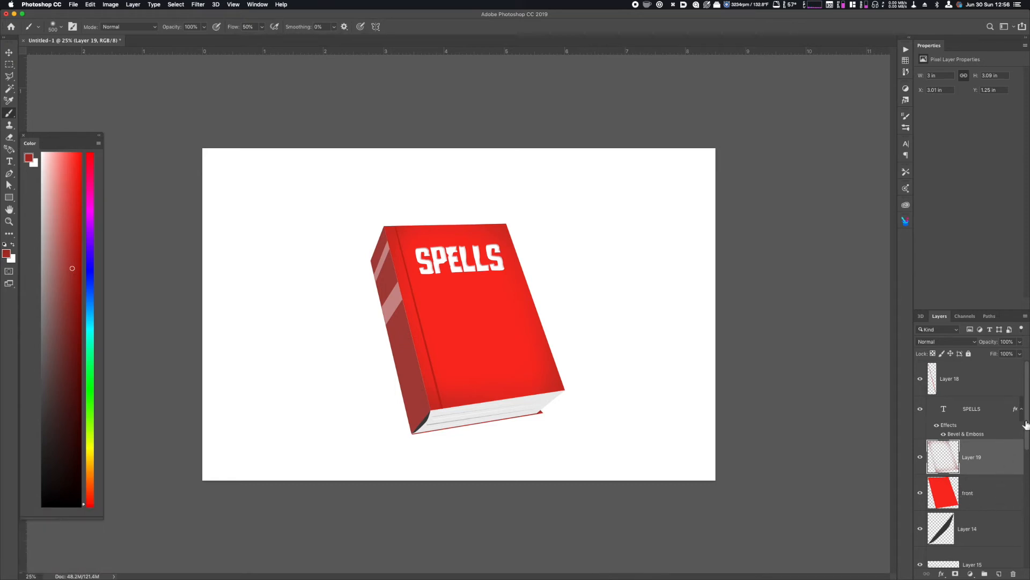
{"action": "left_click_drag", "start_coordinate": [1024, 400], "coordinate": [1024, 501]}
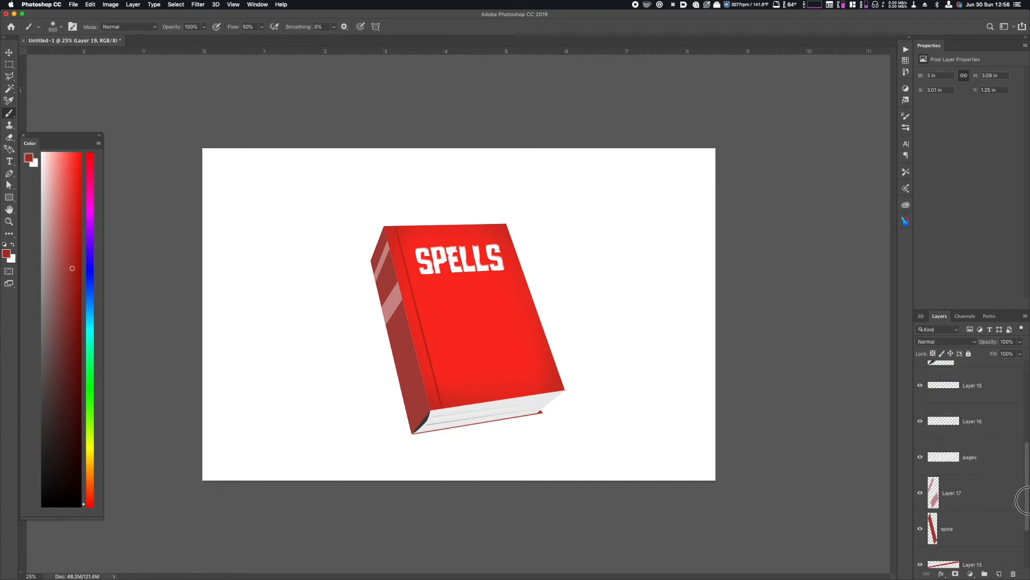
Merge the spine reflections on Layer 17 with the spine layer and name the merged layer "spine".
{"action": "left_click", "coordinate": [969, 501]}
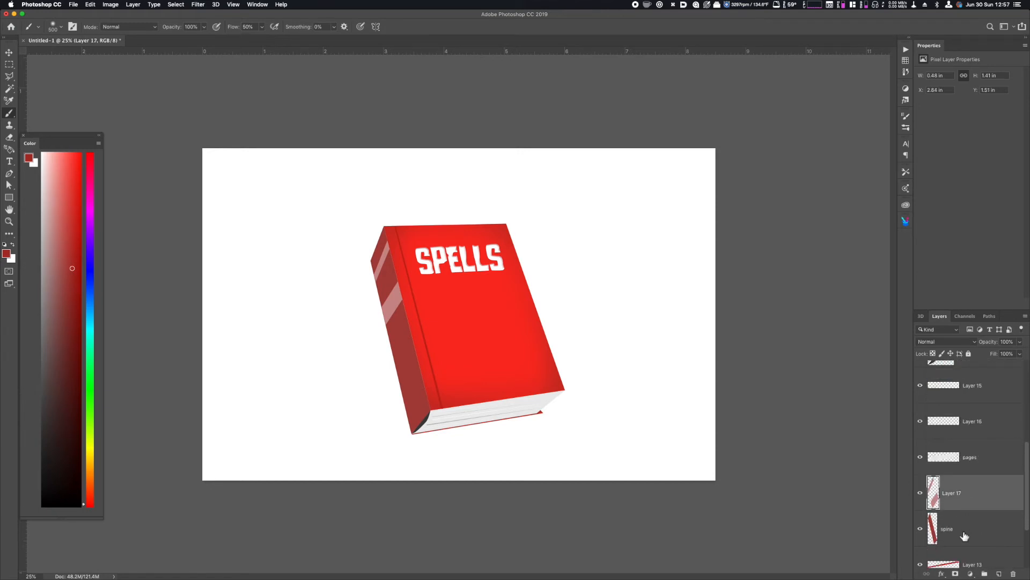
{"action": "left_click", "coordinate": [965, 539], "text": "shift"}
{"action": "left_click", "coordinate": [920, 494]}
{"action": "left_click", "coordinate": [920, 493]}
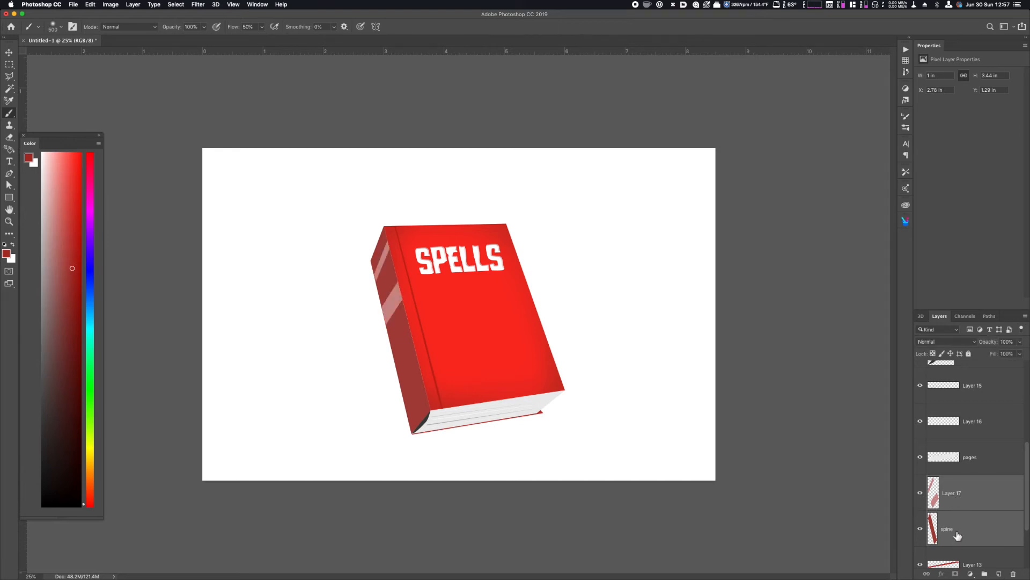
{"action": "key", "text": "super+e"}
{"action": "double_click", "coordinate": [951, 493]}
{"action": "type", "text": "spine"}
{"action": "key", "text": "Return"}
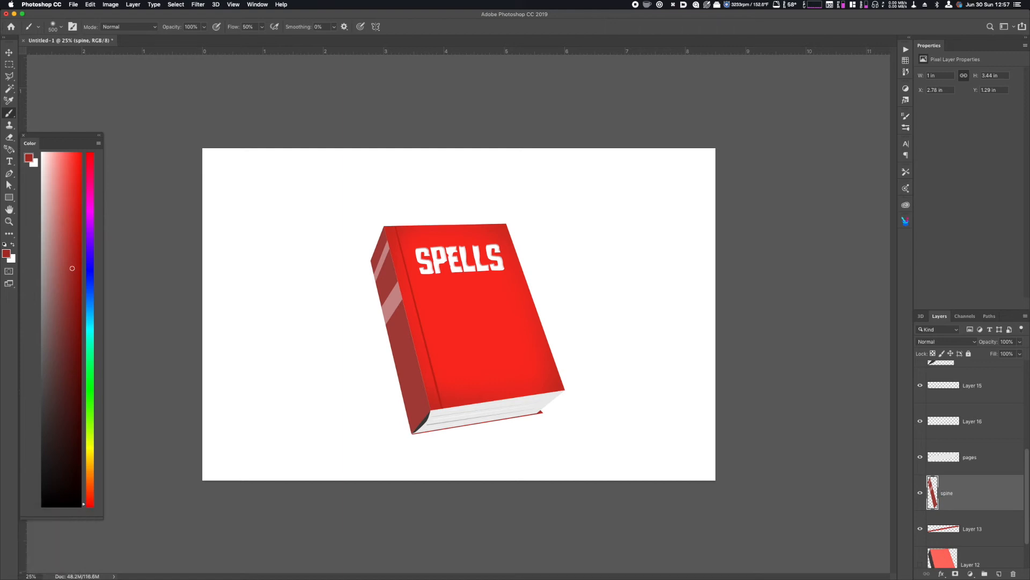
{"action": "key", "text": "super+t"}
{"action": "right_click", "coordinate": [403, 365]}
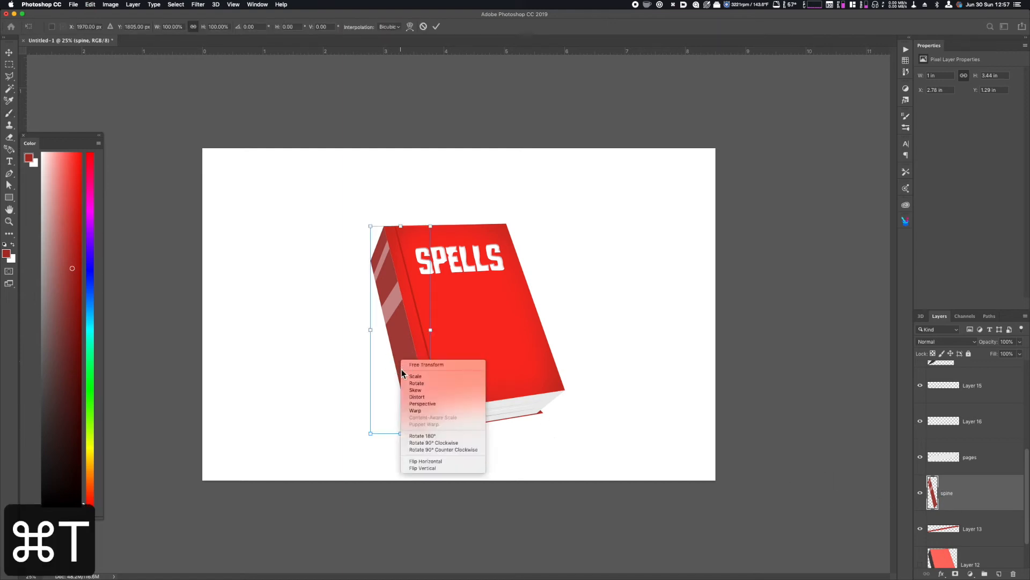
{"action": "left_click", "coordinate": [416, 411]}
{"action": "key", "text": "Escape"}
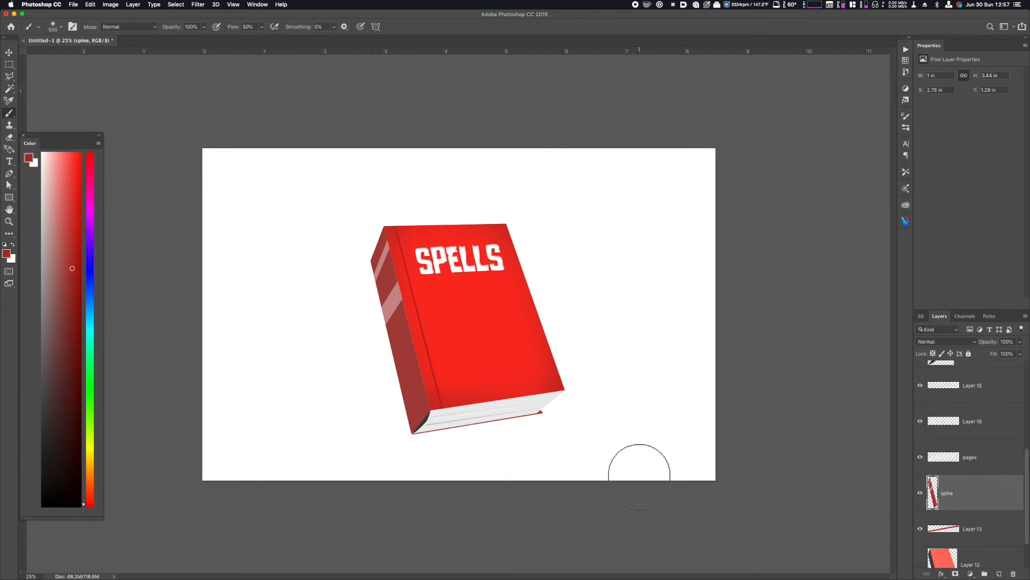
Group all the book's layers from Layer 18 through Layer 12 and name the group "book".
{"action": "scroll", "coordinate": [1020, 477], "scroll_direction": "up", "scroll_amount": 5}
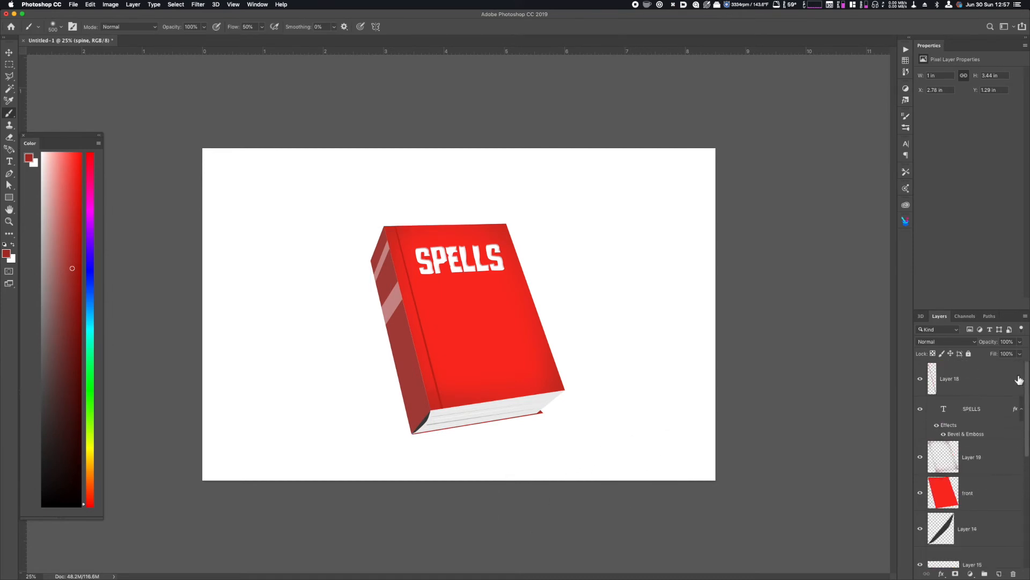
{"action": "key", "text": "super+minus"}
{"action": "left_click", "coordinate": [990, 381]}
{"action": "scroll", "coordinate": [1025, 391], "scroll_direction": "down", "scroll_amount": 5}
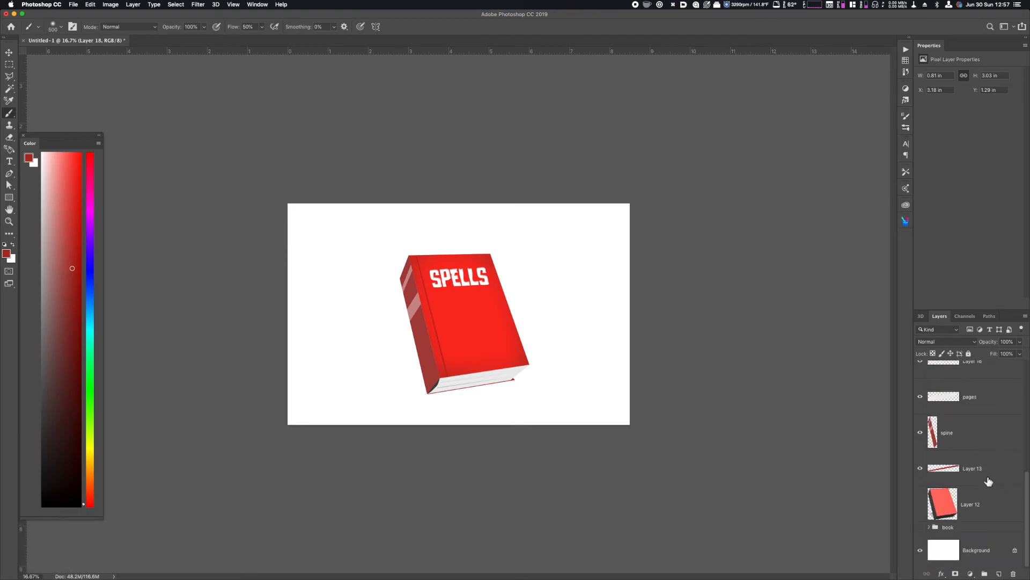
{"action": "left_click", "coordinate": [990, 483], "text": "shift"}
{"action": "left_click", "coordinate": [991, 512], "text": "shift"}
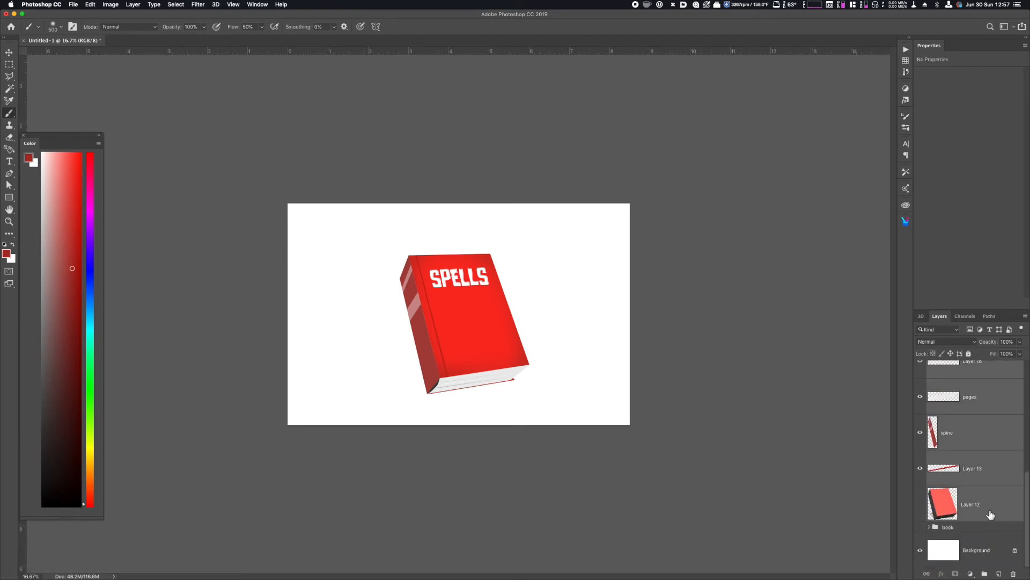
{"action": "key", "text": "super+g"}
{"action": "double_click", "coordinate": [952, 366]}
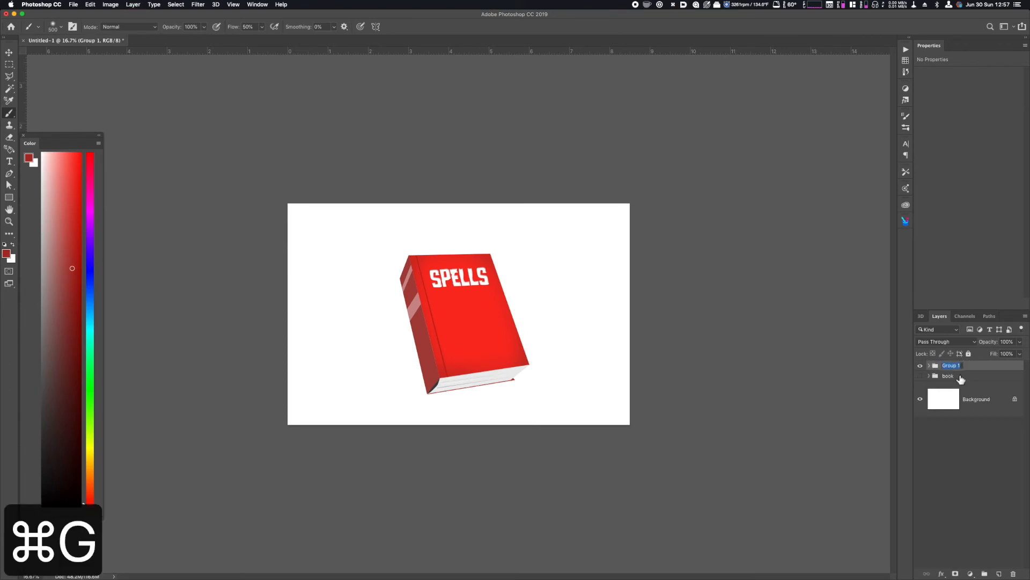
{"action": "type", "text": "books"}
{"action": "key", "text": "Return"}
{"action": "key", "text": "super+equal"}
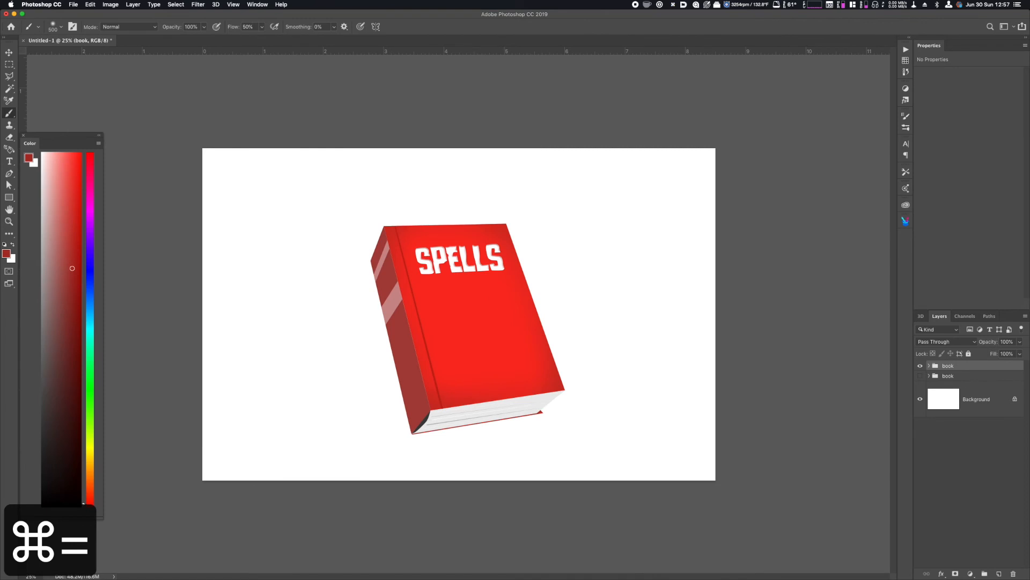
Duplicate the book group, scale the copy down and place it overlapping the right side of the original book.
{"action": "key", "text": "super+j"}
{"action": "key", "text": "v"}
{"action": "mouse_move", "coordinate": [547, 380]}
{"action": "left_mouse_down"}
{"action": "mouse_move", "coordinate": [605, 371]}
{"action": "mouse_move", "coordinate": [603, 379]}
{"action": "left_mouse_up"}
{"action": "key", "text": "super+t"}
{"action": "left_click_drag", "start_coordinate": [620, 425], "coordinate": [573, 406]}
{"action": "left_click_drag", "start_coordinate": [569, 403], "coordinate": [572, 407]}
{"action": "key", "text": "Return"}
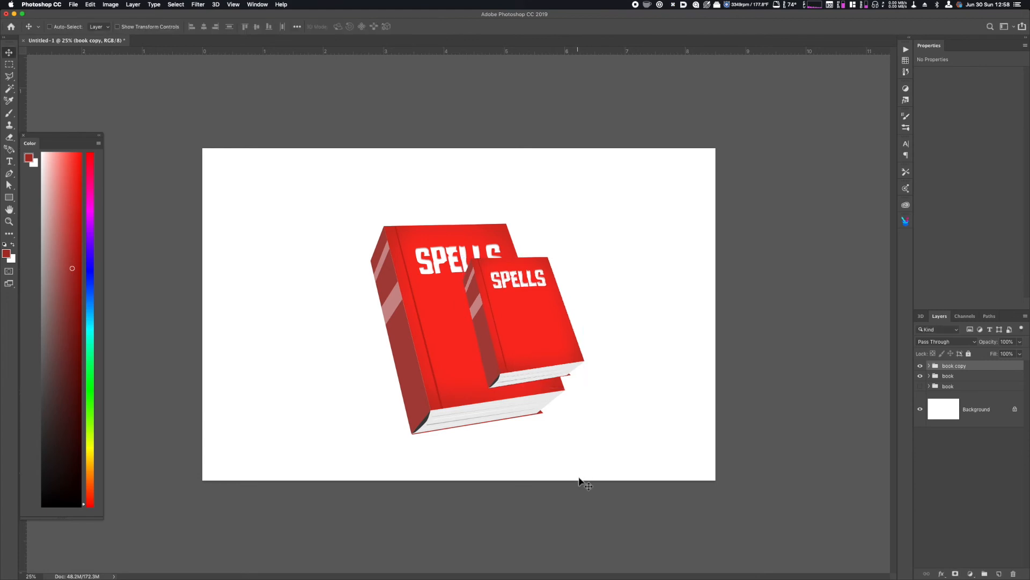
{"action": "left_click_drag", "start_coordinate": [562, 354], "coordinate": [590, 360]}
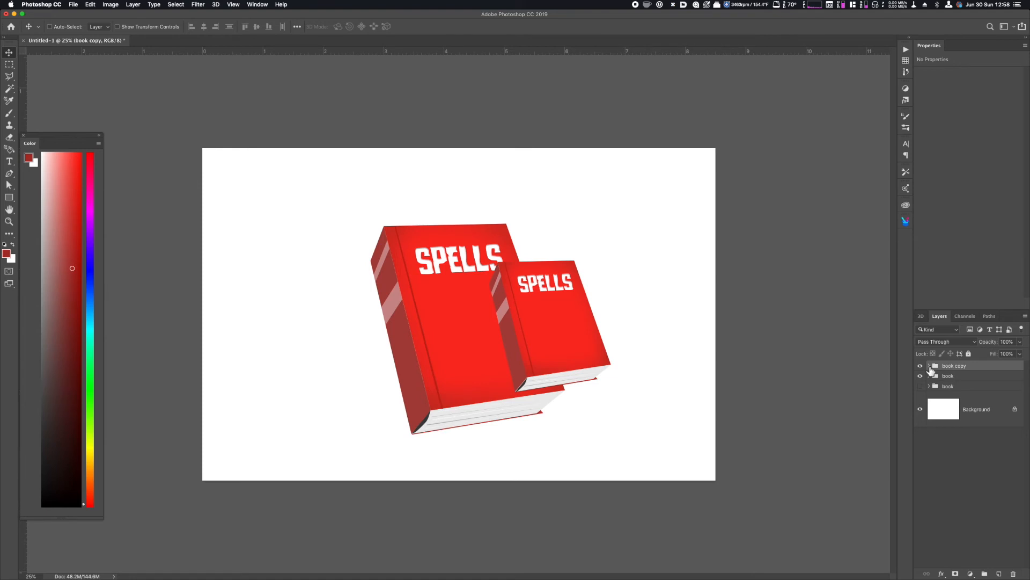
Merge the edge shading layer with the front layer inside the book copy group.
{"action": "left_click", "coordinate": [929, 365]}
{"action": "left_click", "coordinate": [979, 508]}
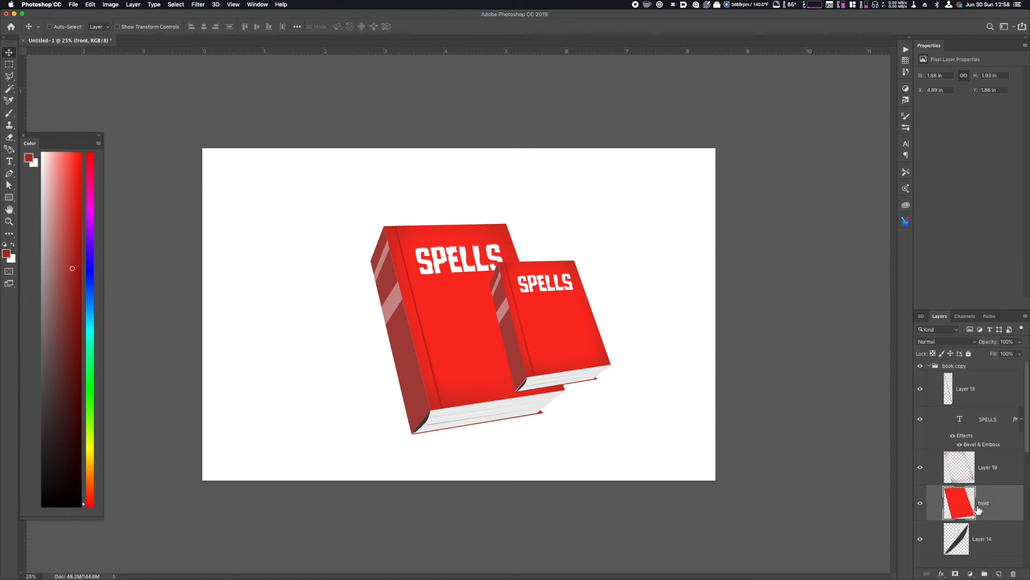
{"action": "left_click", "coordinate": [997, 476], "text": "super"}
{"action": "key", "text": "super+e"}
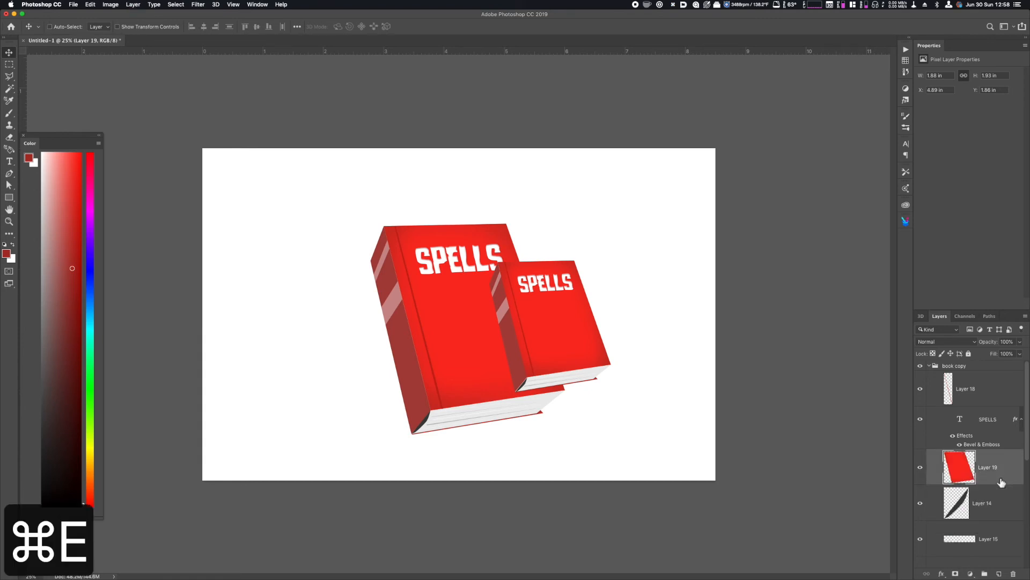
Recolor the small book's front cover purple with Hue/Saturation, using hue -94 and saturation -54.
{"action": "key", "text": "super+u"}
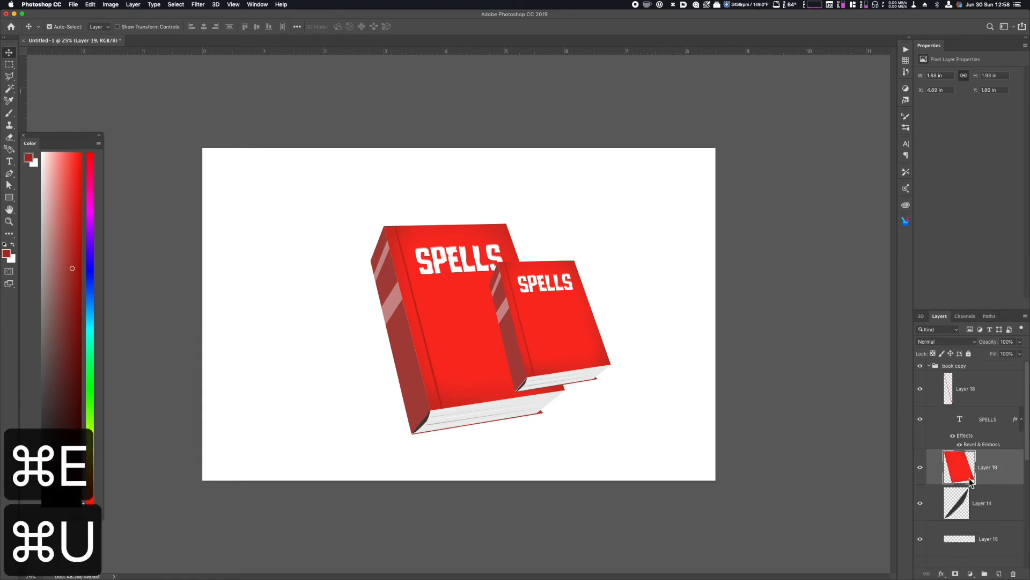
{"action": "left_click_drag", "start_coordinate": [707, 254], "coordinate": [685, 275]}
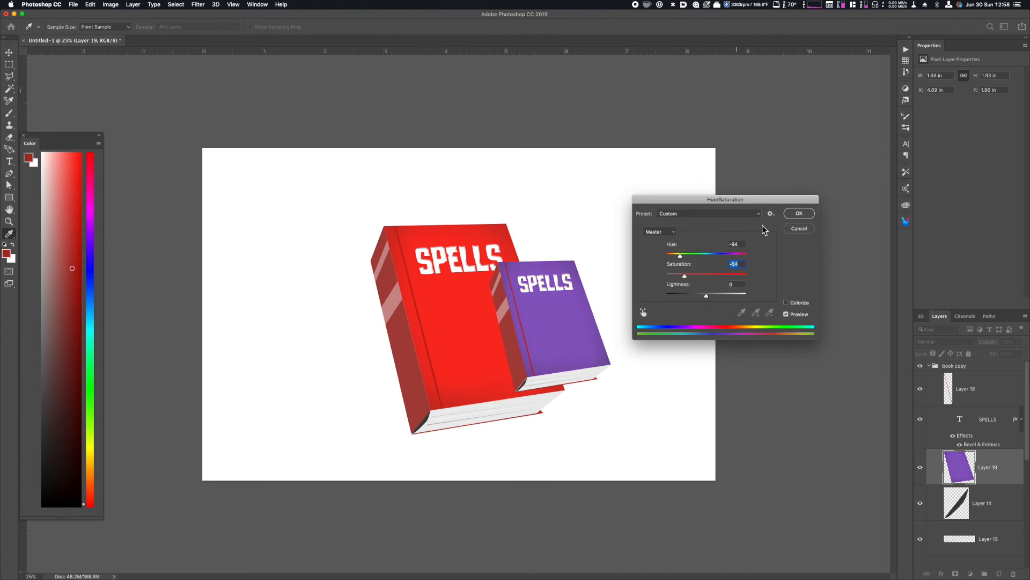
{"action": "left_click", "coordinate": [799, 213]}
Recolor the small book's spine dark purple with Hue/Saturation at hue -70, saturation -39 and lightness -18.
{"action": "left_click_drag", "start_coordinate": [1028, 441], "coordinate": [1023, 509]}
{"action": "left_click", "coordinate": [990, 514]}
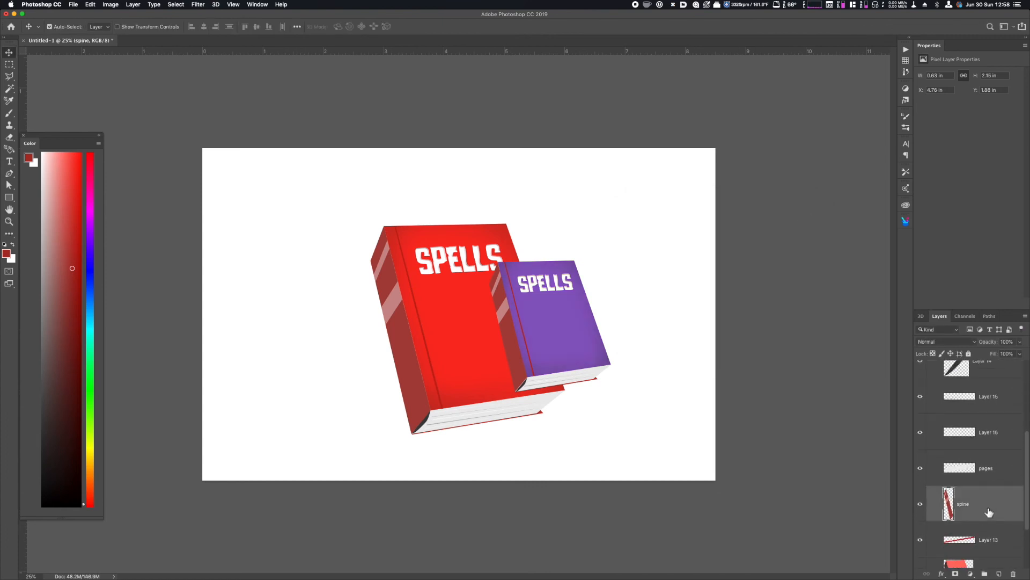
{"action": "key", "text": "super+u"}
{"action": "left_click_drag", "start_coordinate": [697, 256], "coordinate": [701, 298]}
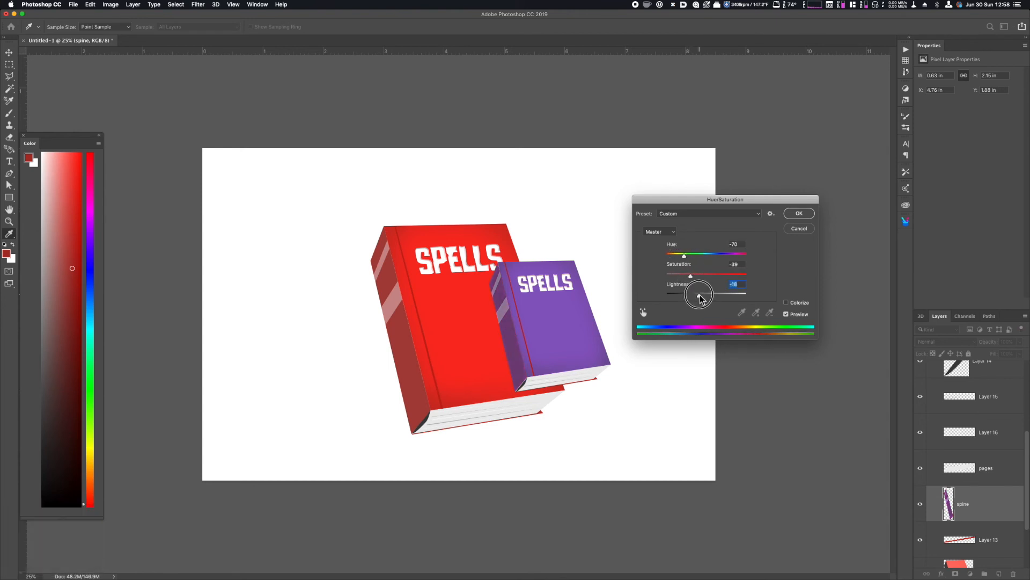
{"action": "left_click", "coordinate": [807, 214]}
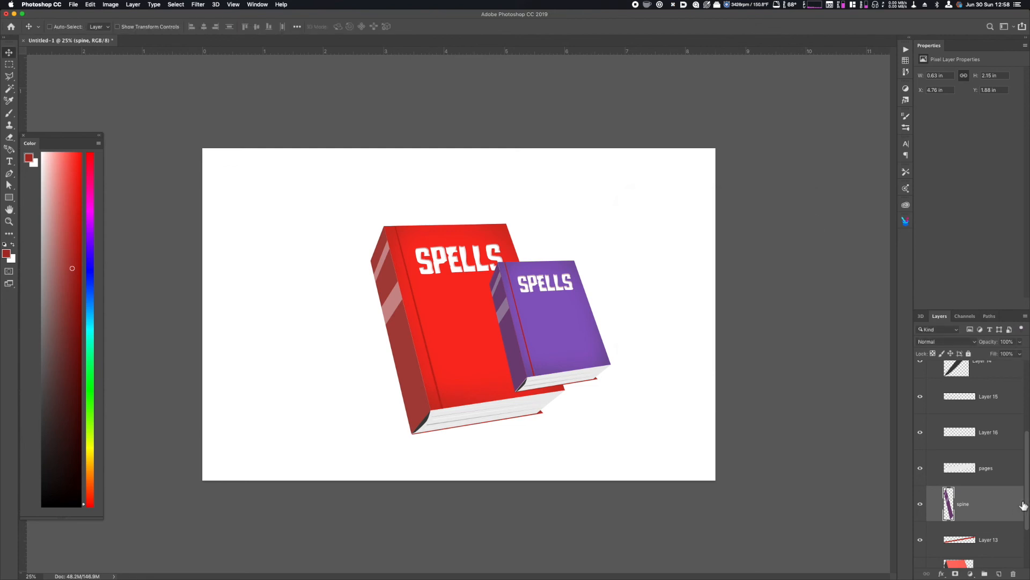
Shift the small book's cover crease on Layer 18 to hue -118 and saturation -41 with Hue/Saturation.
{"action": "left_click_drag", "start_coordinate": [1028, 497], "coordinate": [1028, 419]}
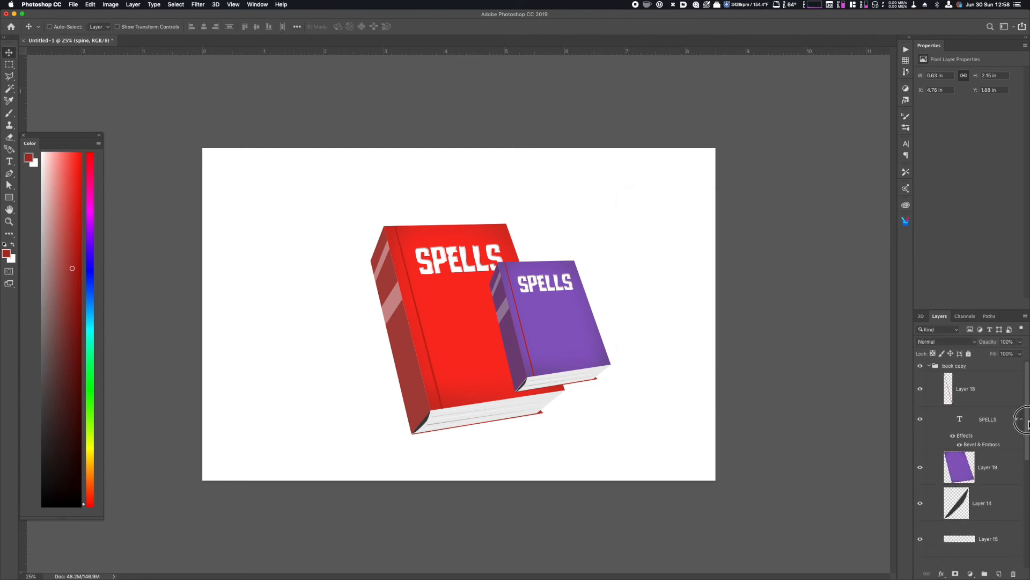
{"action": "left_click", "coordinate": [988, 398]}
{"action": "key", "text": "super+u"}
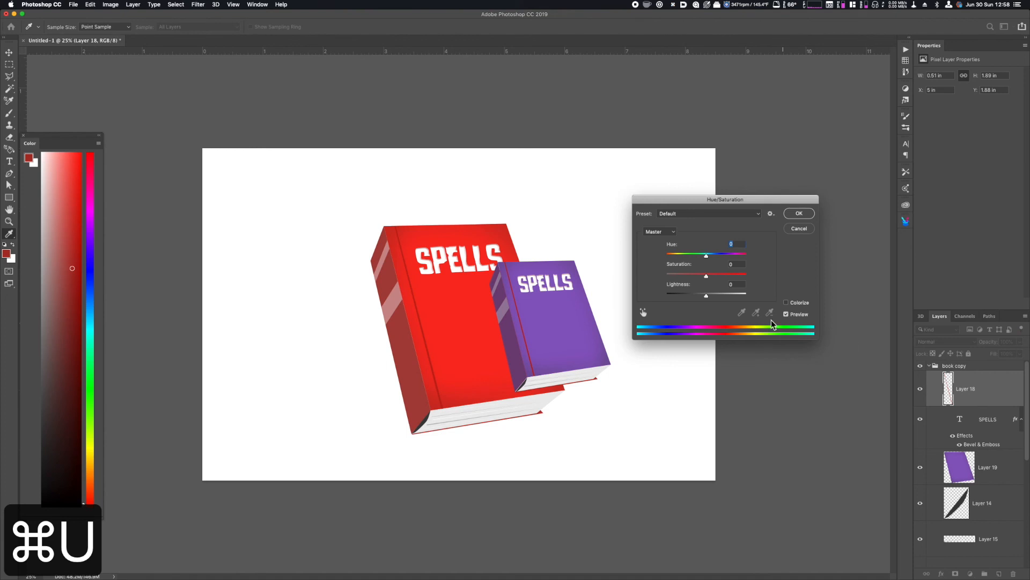
{"action": "left_click_drag", "start_coordinate": [706, 276], "coordinate": [676, 256]}
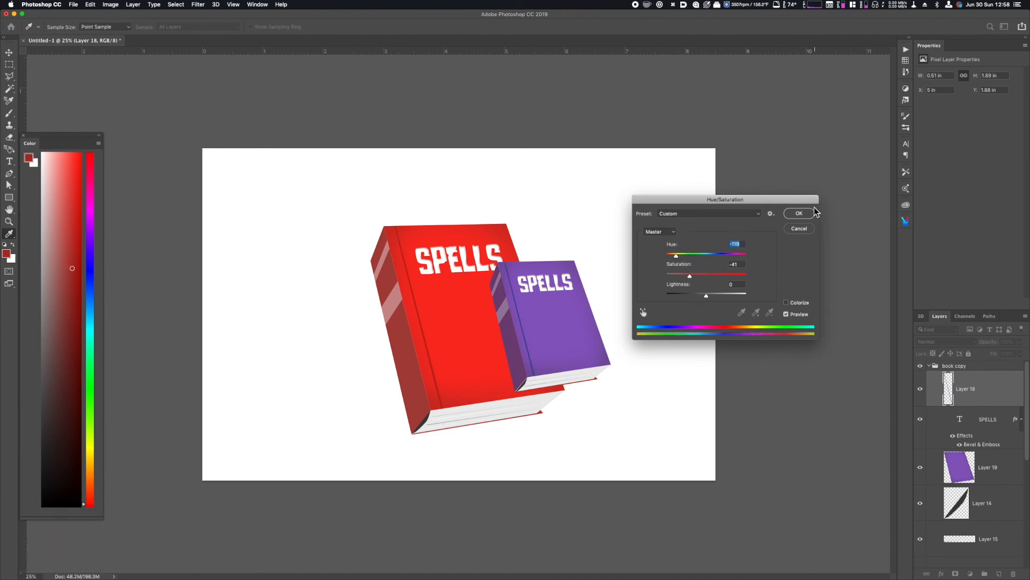
{"action": "left_click", "coordinate": [799, 213]}
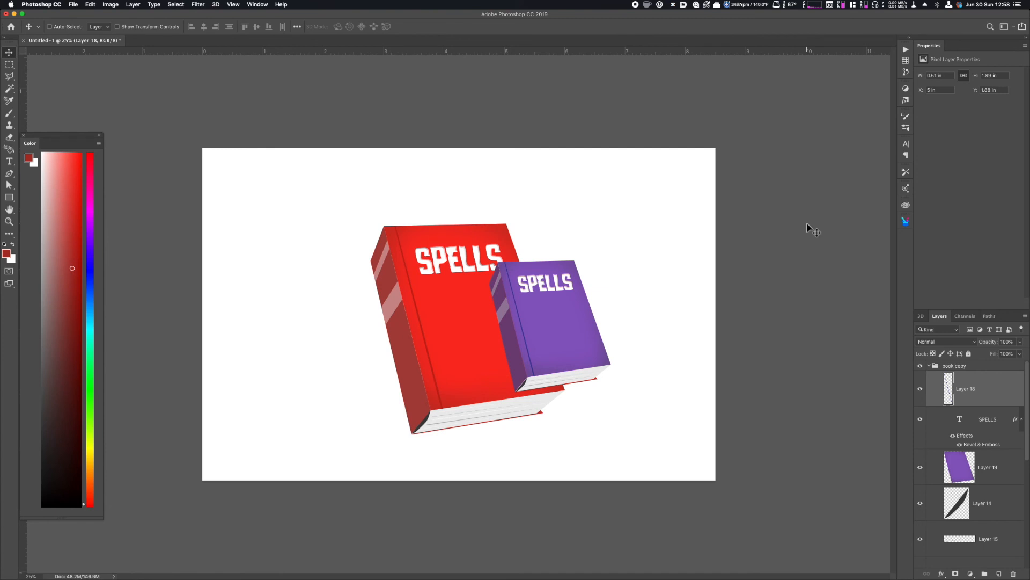
Recolor the small book's back cover edge on Layer 13 to purple and darken it slightly with Hue/Saturation.
{"action": "left_click_drag", "start_coordinate": [1026, 455], "coordinate": [1027, 518]}
{"action": "left_click", "coordinate": [997, 548]}
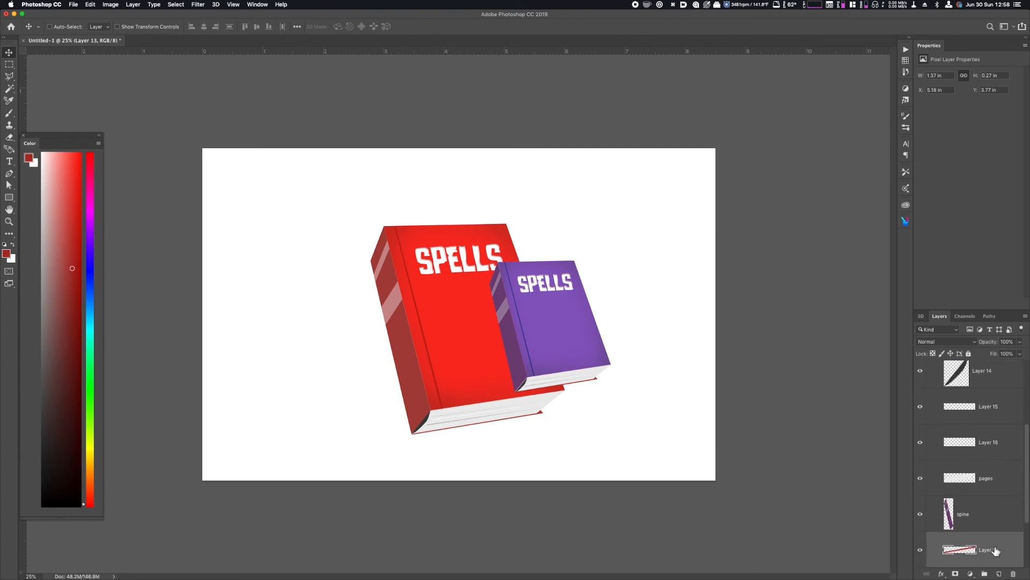
{"action": "key", "text": "super+u"}
{"action": "left_click_drag", "start_coordinate": [706, 256], "coordinate": [683, 255]}
{"action": "left_click_drag", "start_coordinate": [706, 295], "coordinate": [698, 297]}
{"action": "left_click", "coordinate": [807, 215]}
{"action": "key", "text": "super+minus"}
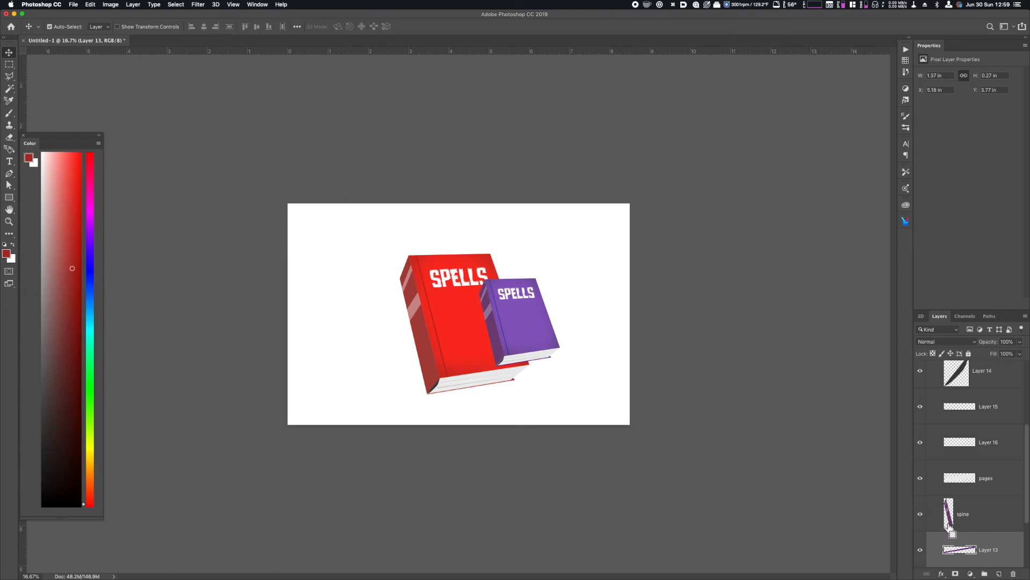
{"action": "key", "text": "shift+super+5"}
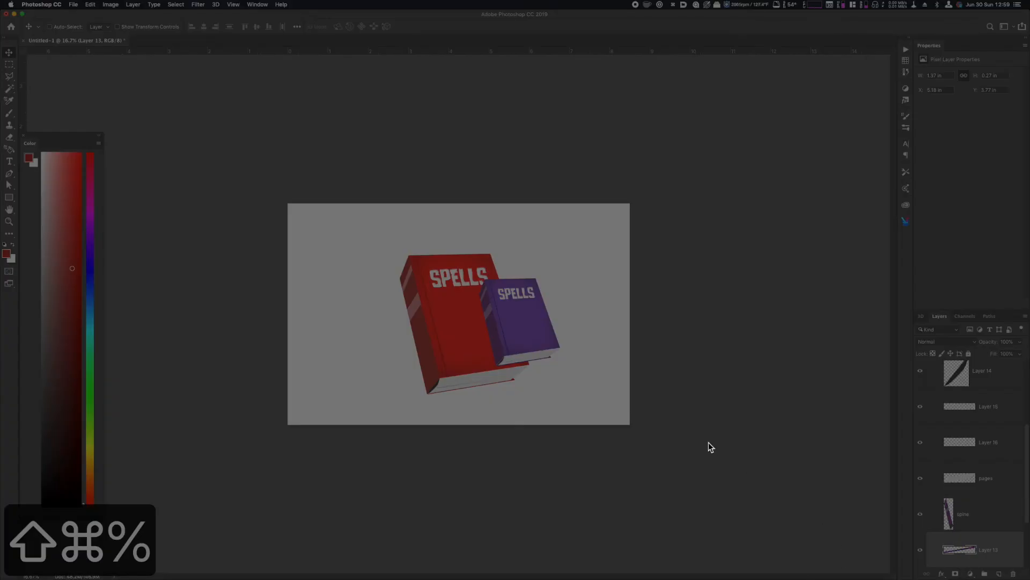